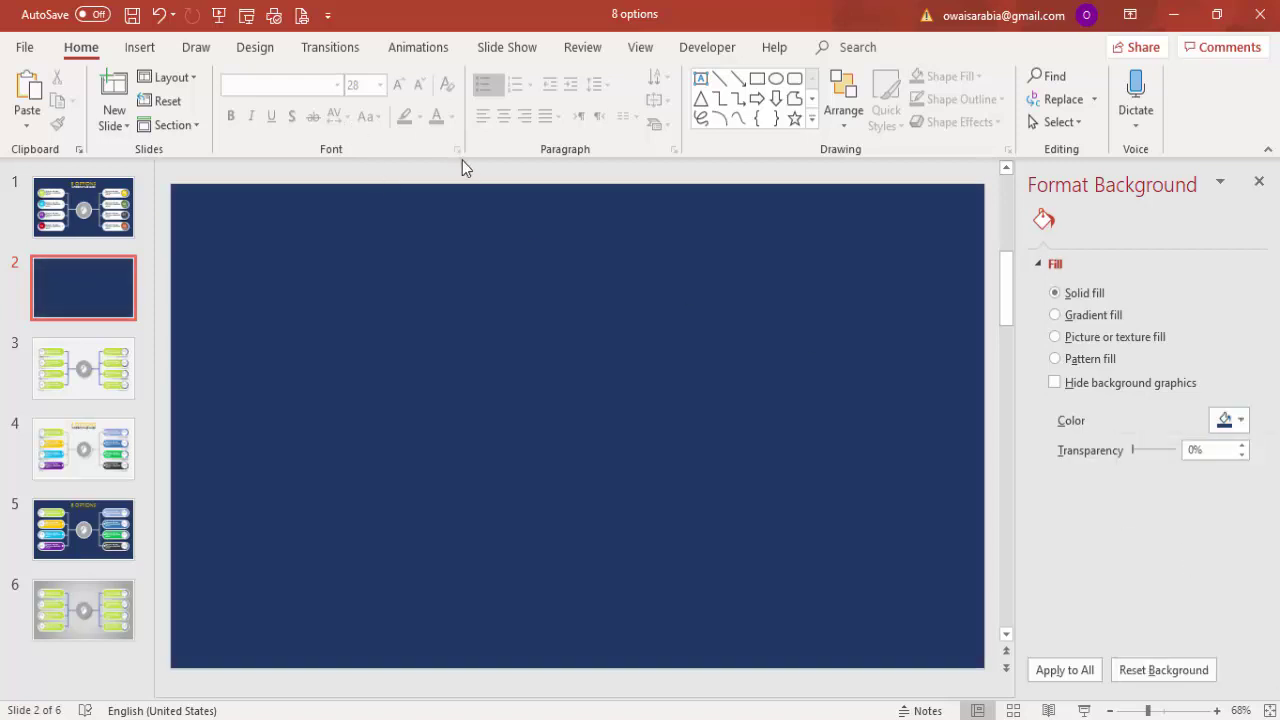
- Show the slide guides and draw a circle near the centre of the navy slide
left_click(1259, 181)
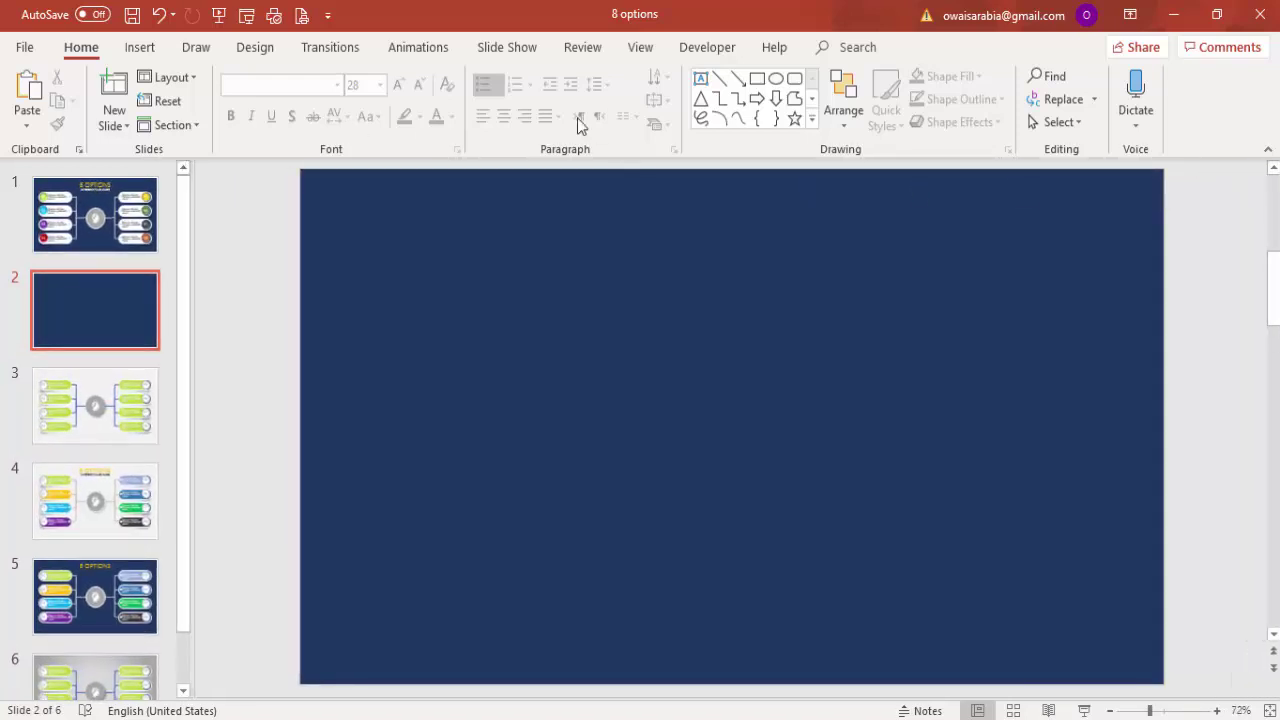
left_click(636, 54)
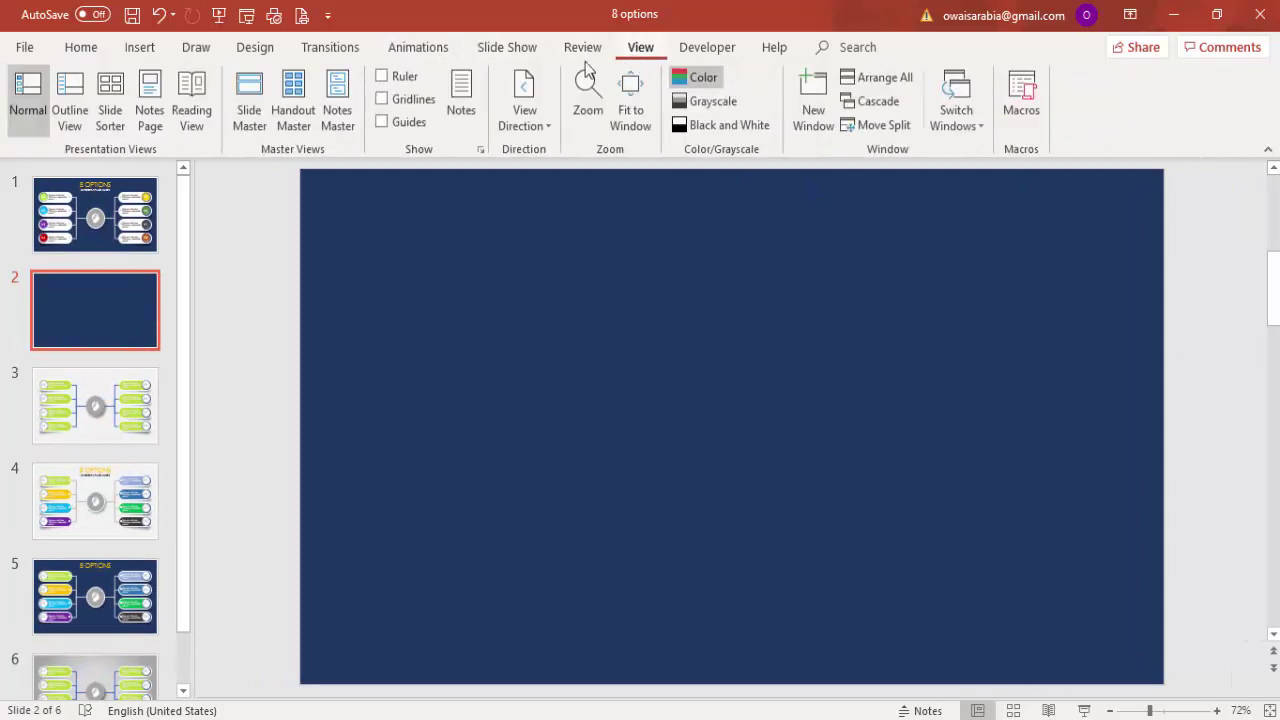
left_click(420, 123)
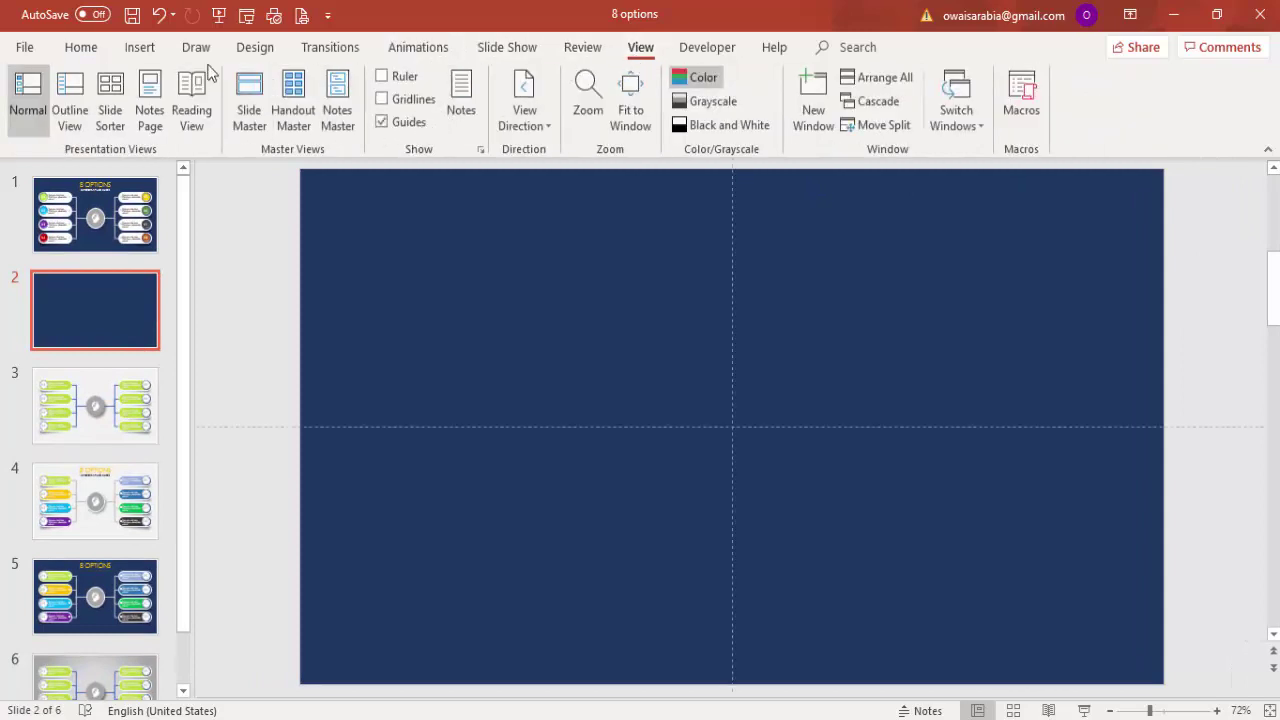
left_click(140, 48)
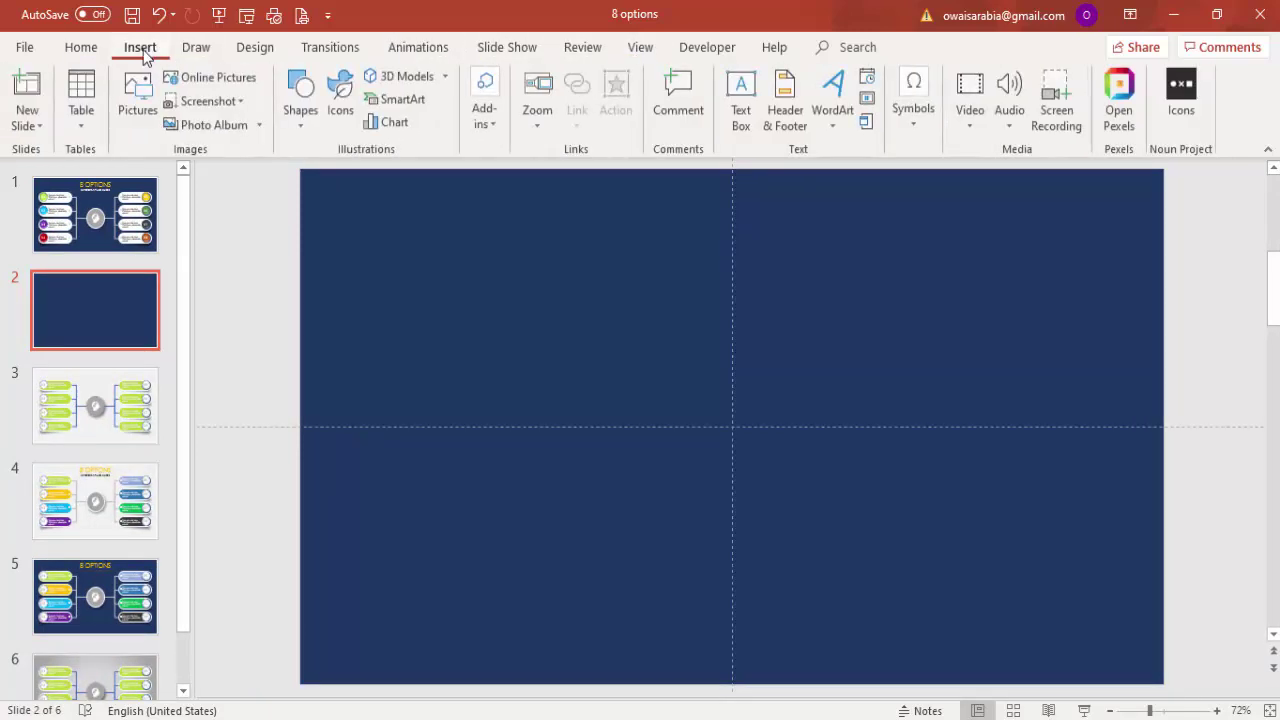
left_click(294, 128)
left_click(310, 316)
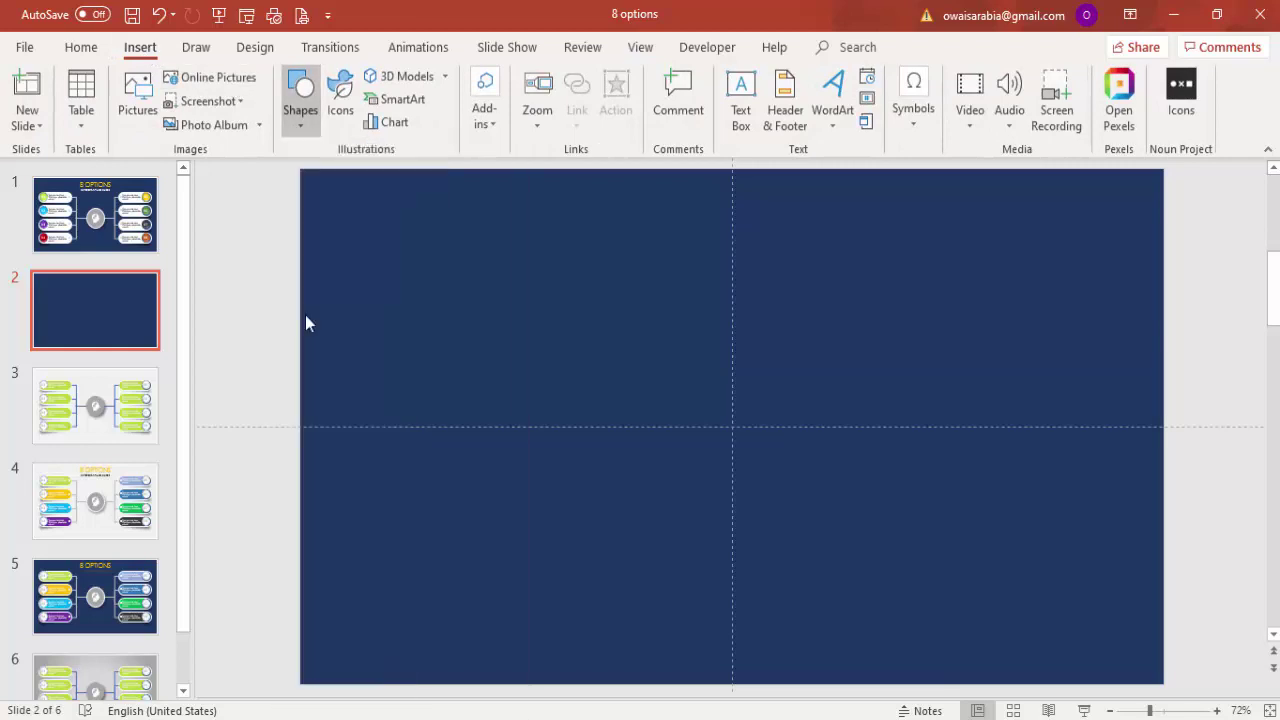
left_click_drag(659, 350, 814, 496)
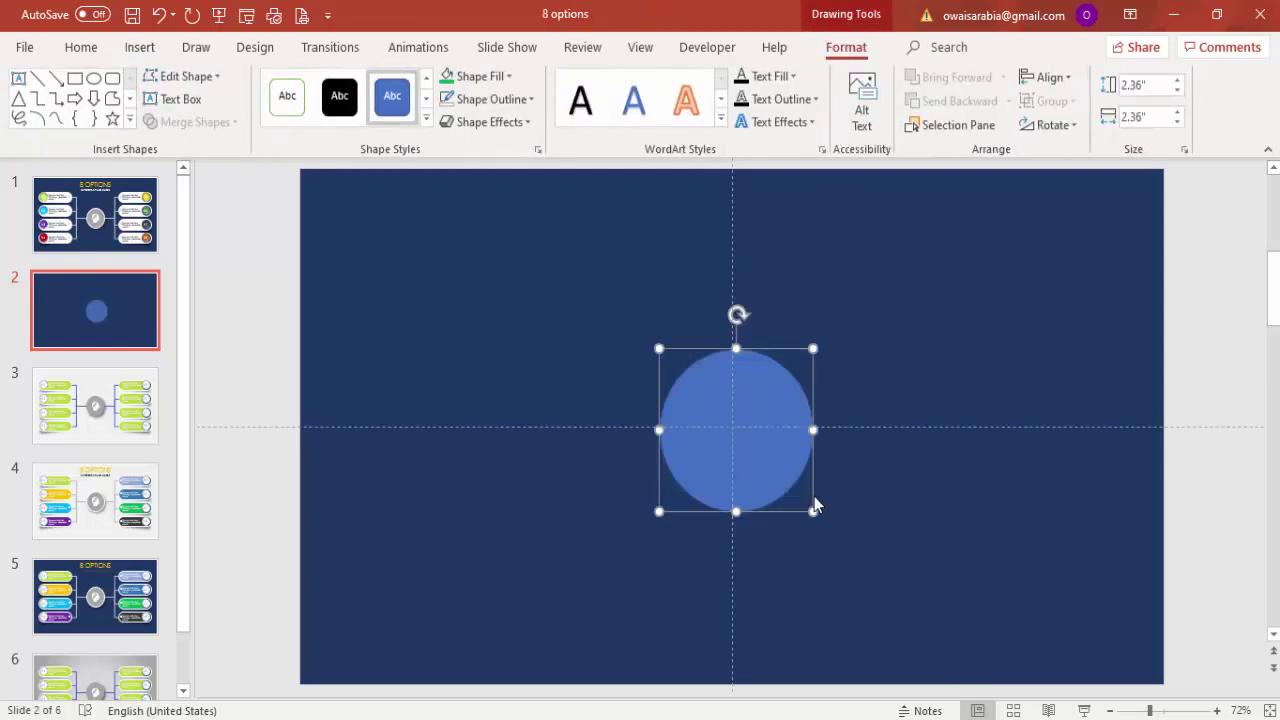
- Center the circle horizontally and vertically on the slide
left_click(1052, 80)
left_click(1076, 124)
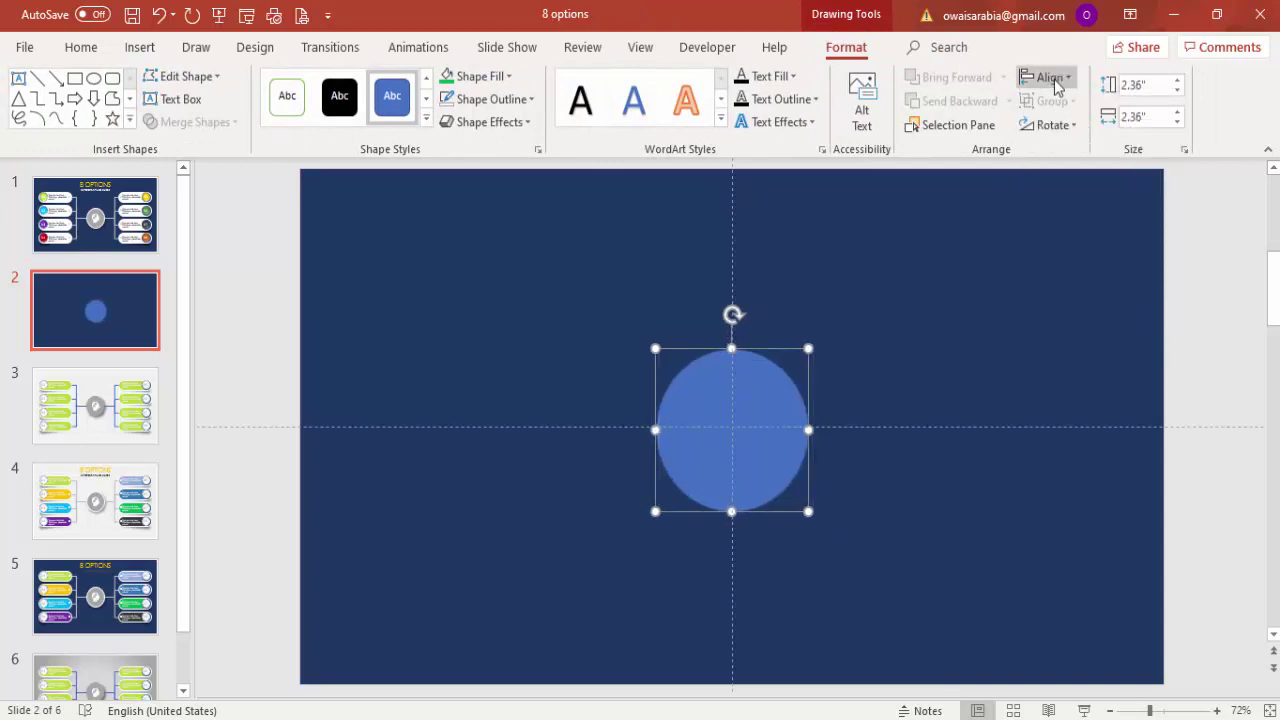
left_click(1055, 80)
left_click(1082, 200)
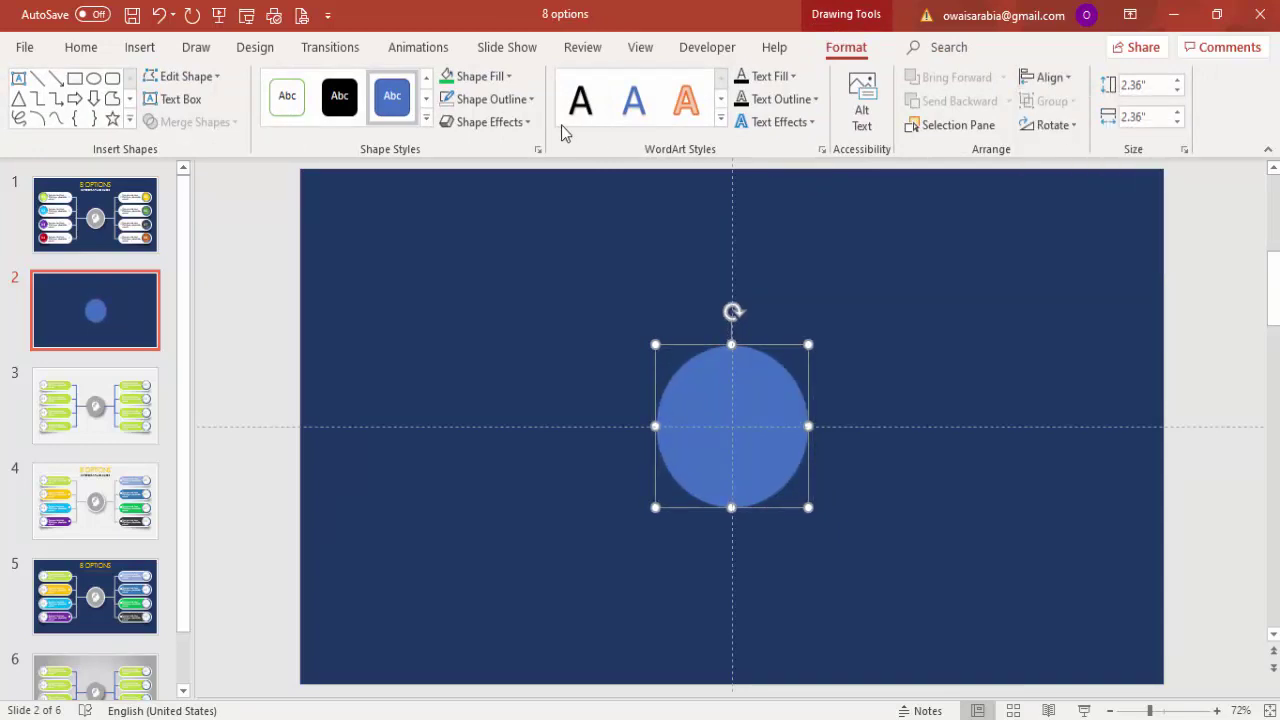
- Give the circle a white outline and White Darker 15% fill, then hide the guides
left_click(520, 107)
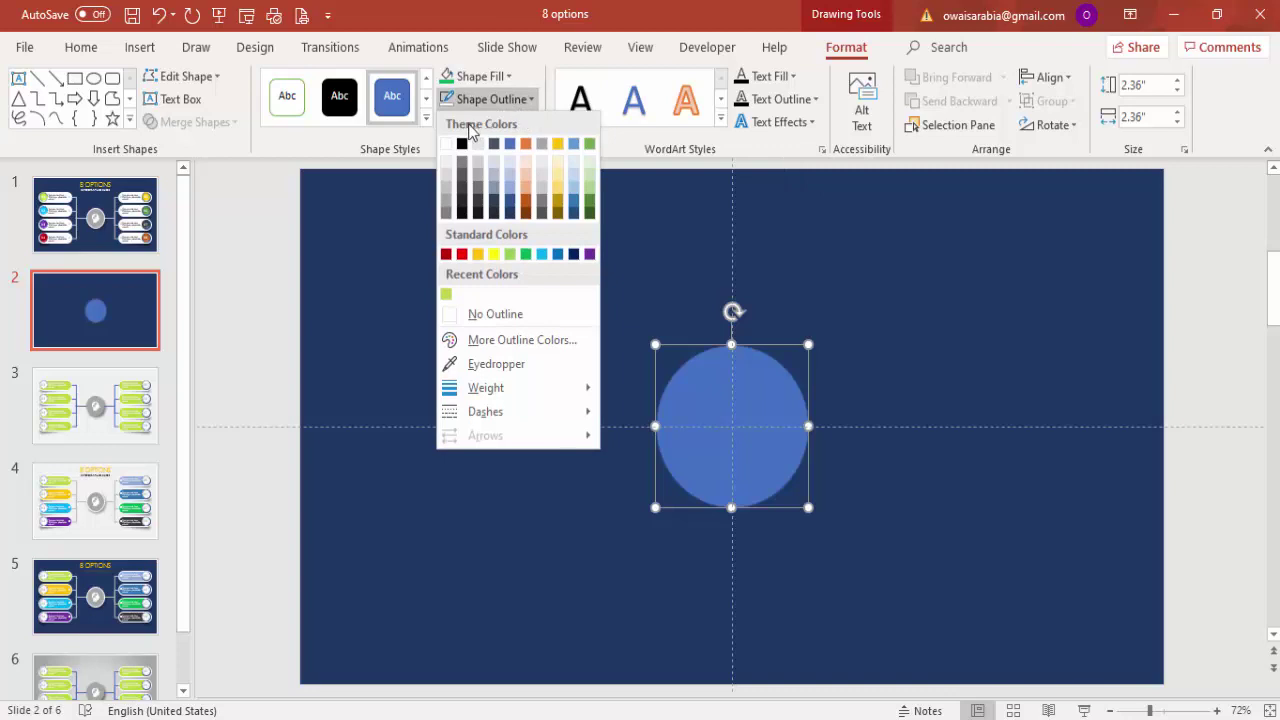
left_click(445, 144)
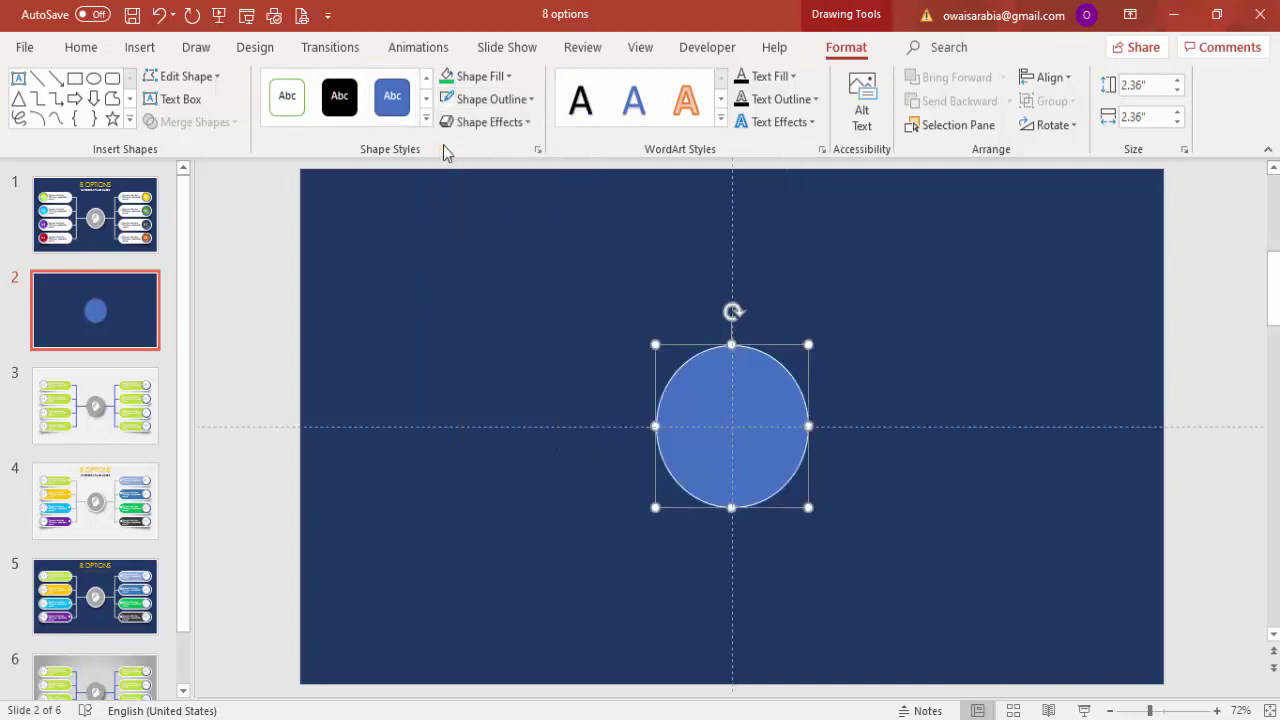
left_click(505, 77)
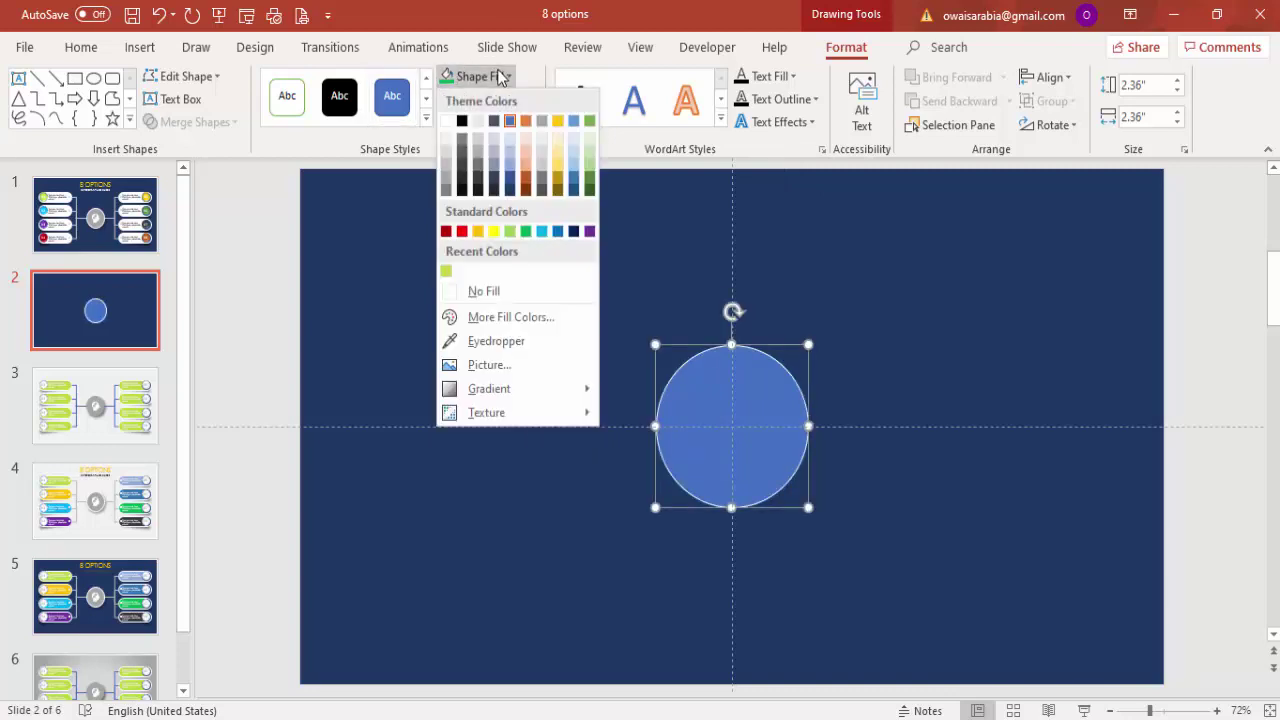
left_click(447, 153)
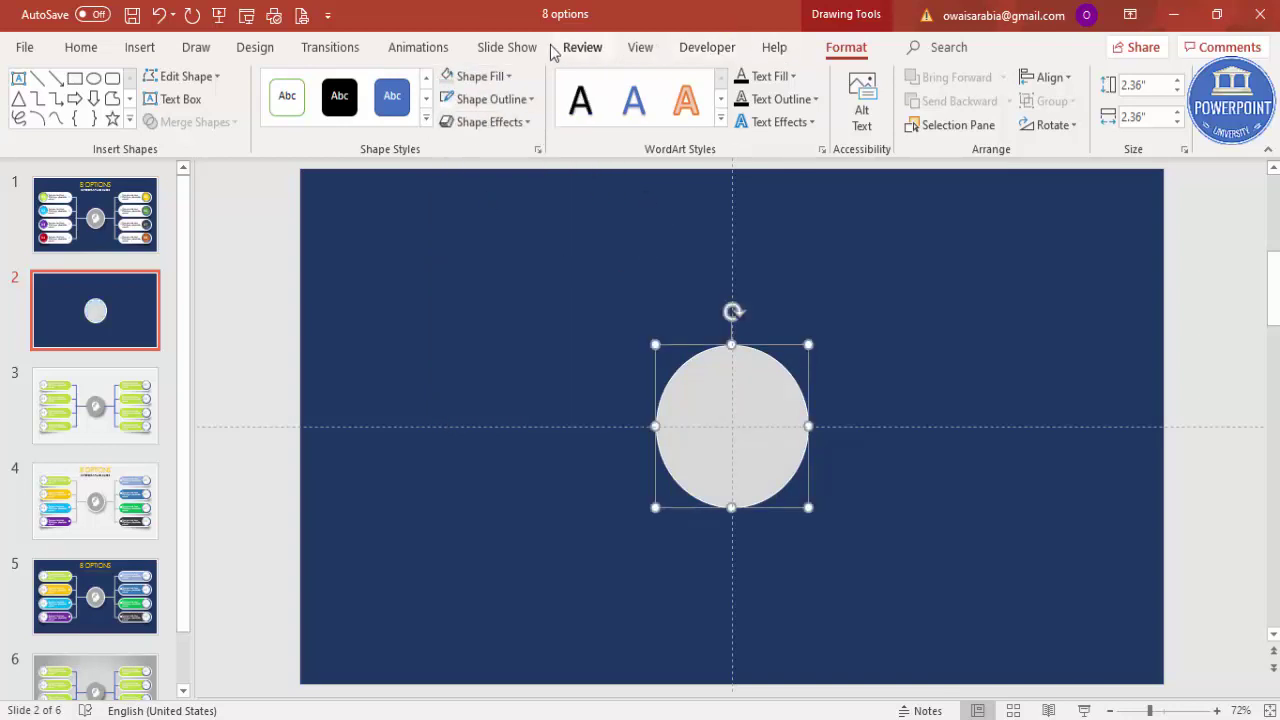
left_click(638, 48)
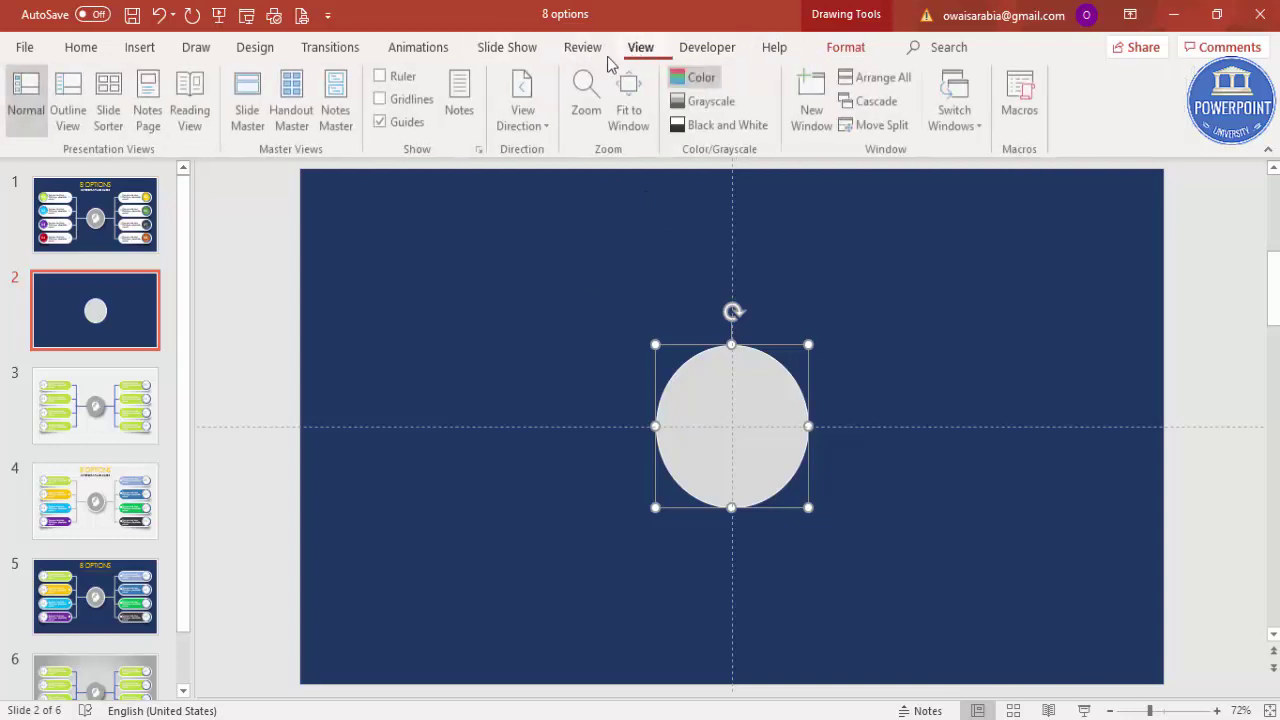
left_click(421, 127)
left_click(264, 238)
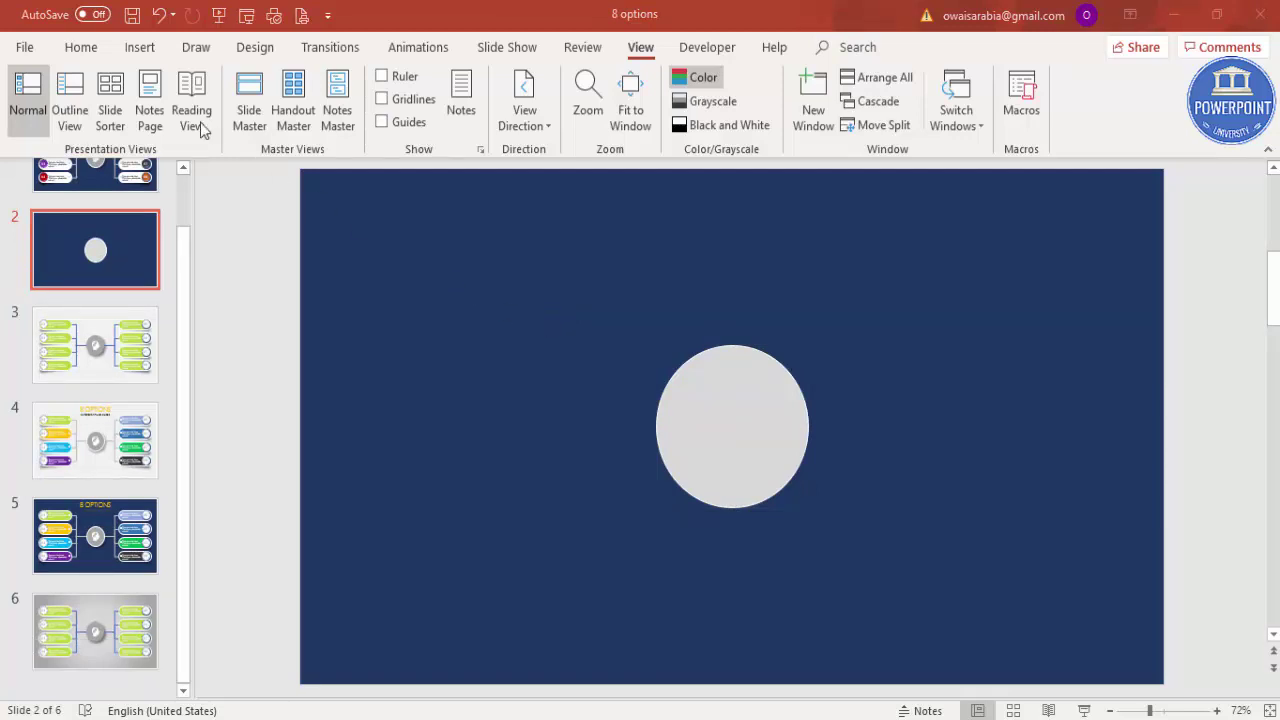
- Draw a rounded rectangle in the upper left and round its ends into a pill
left_click(140, 47)
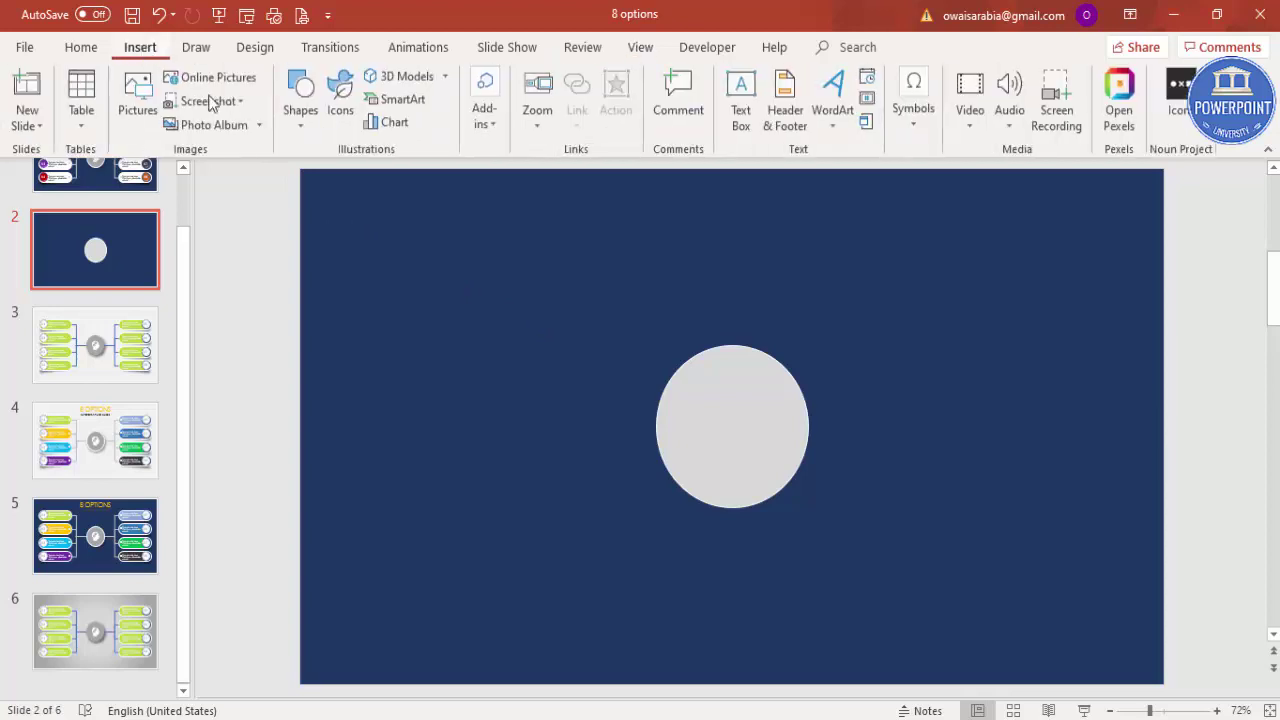
left_click(299, 110)
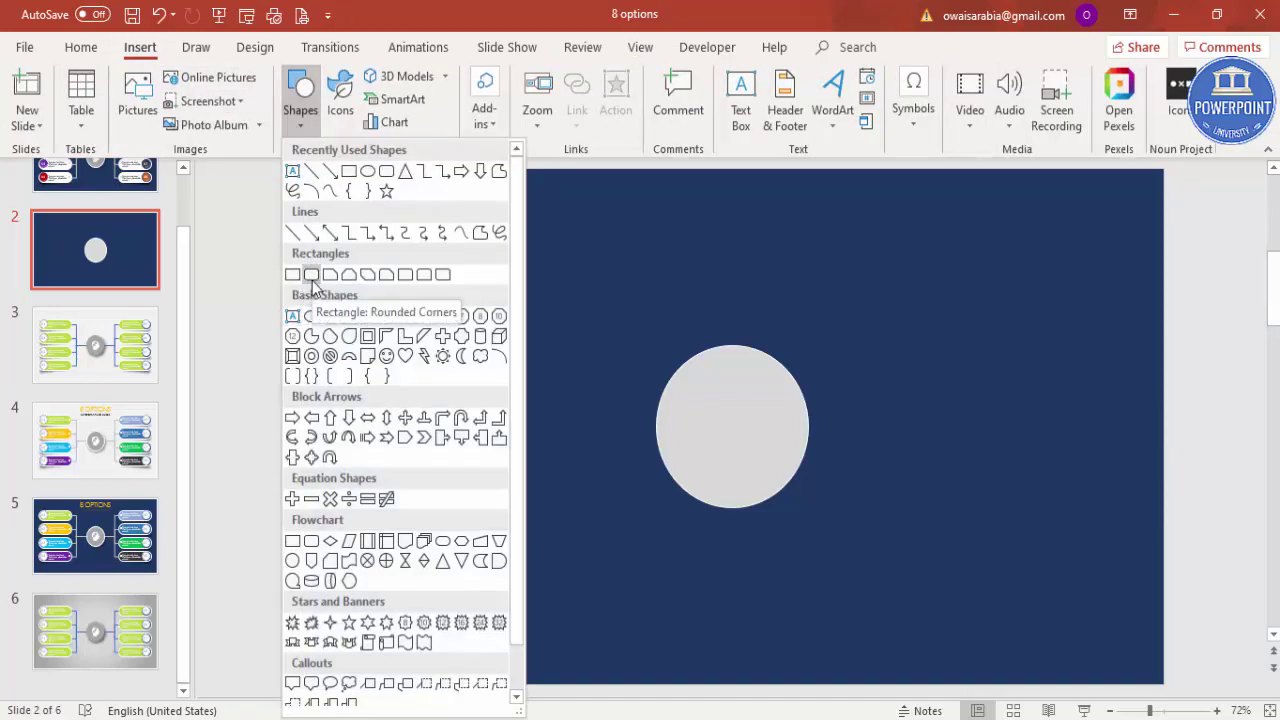
left_click(312, 282)
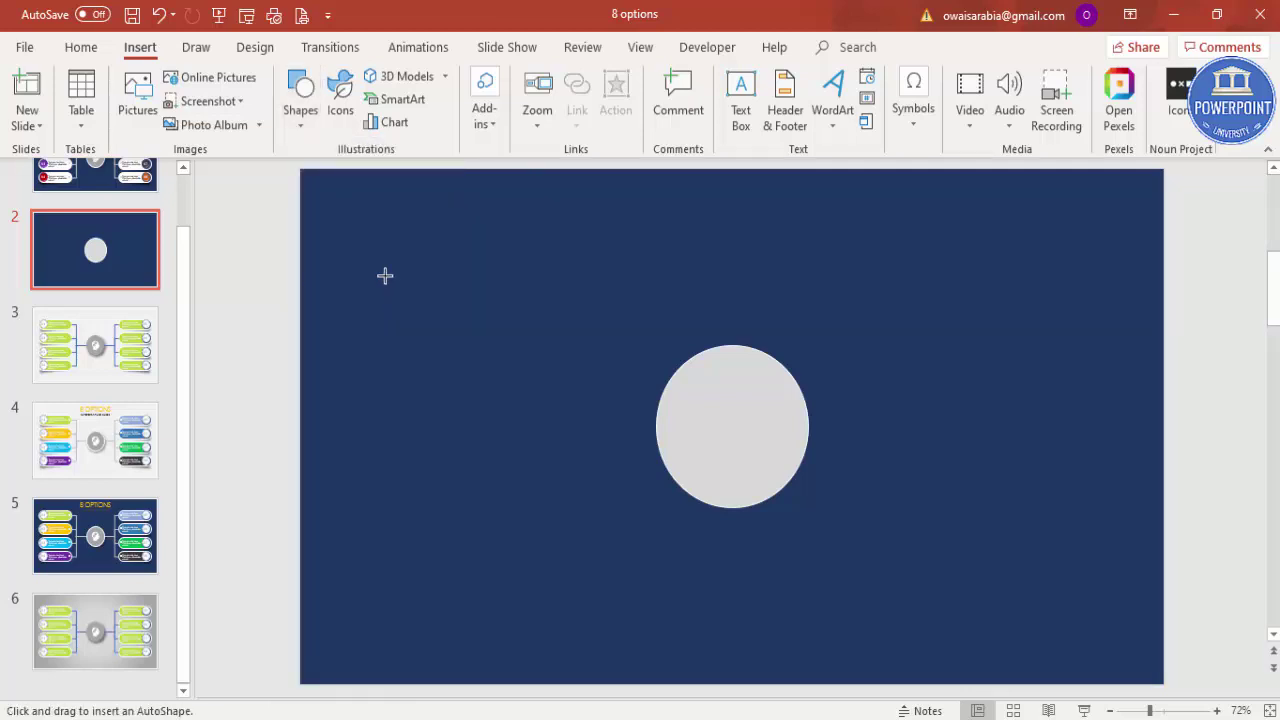
mouse_move(364, 260)
left_mouse_down()
mouse_move(437, 274)
mouse_move(526, 320)
mouse_move(604, 325)
left_mouse_up()
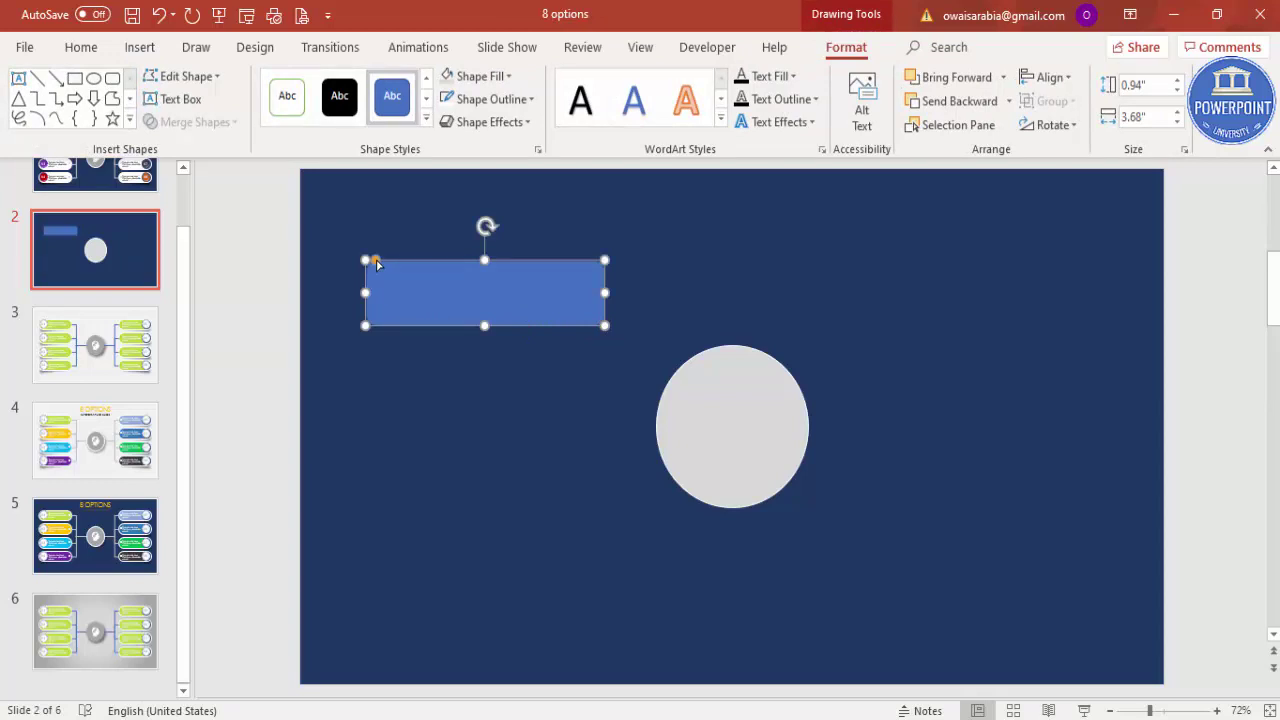
left_click_drag(376, 260, 479, 273)
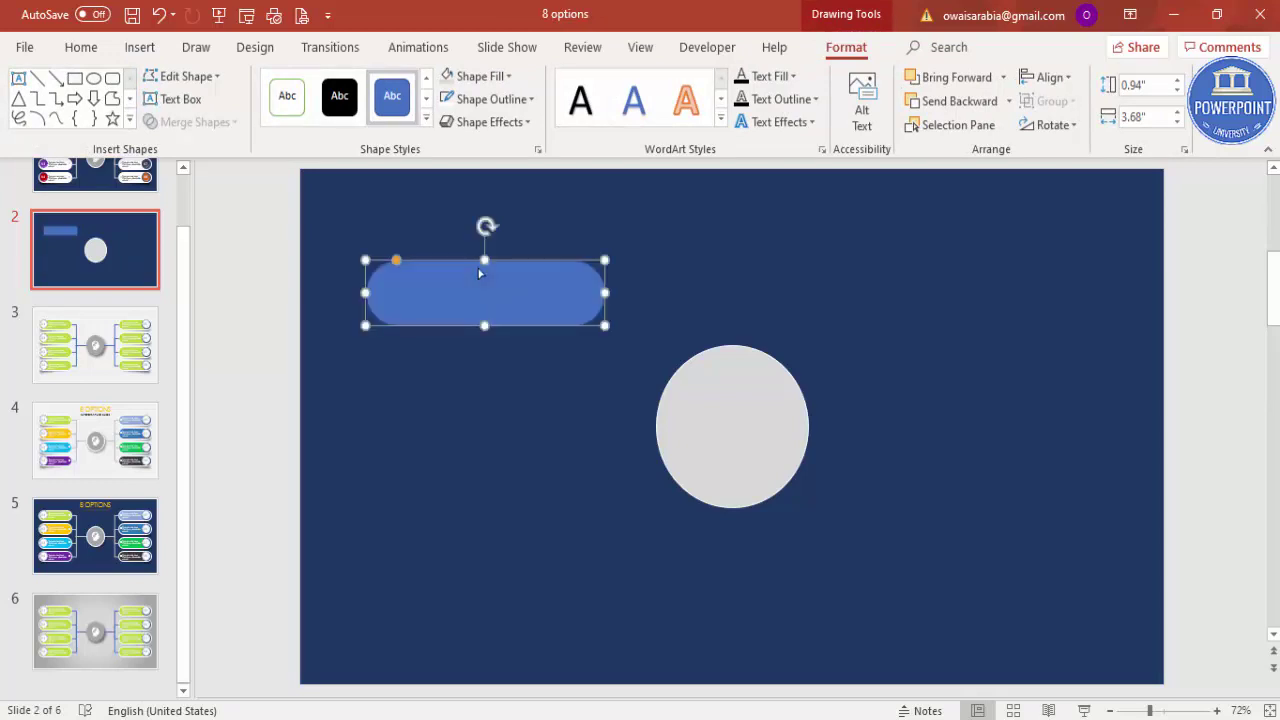
- Remove the pill's outline, fill it white, and nudge it slightly left
left_click(507, 99)
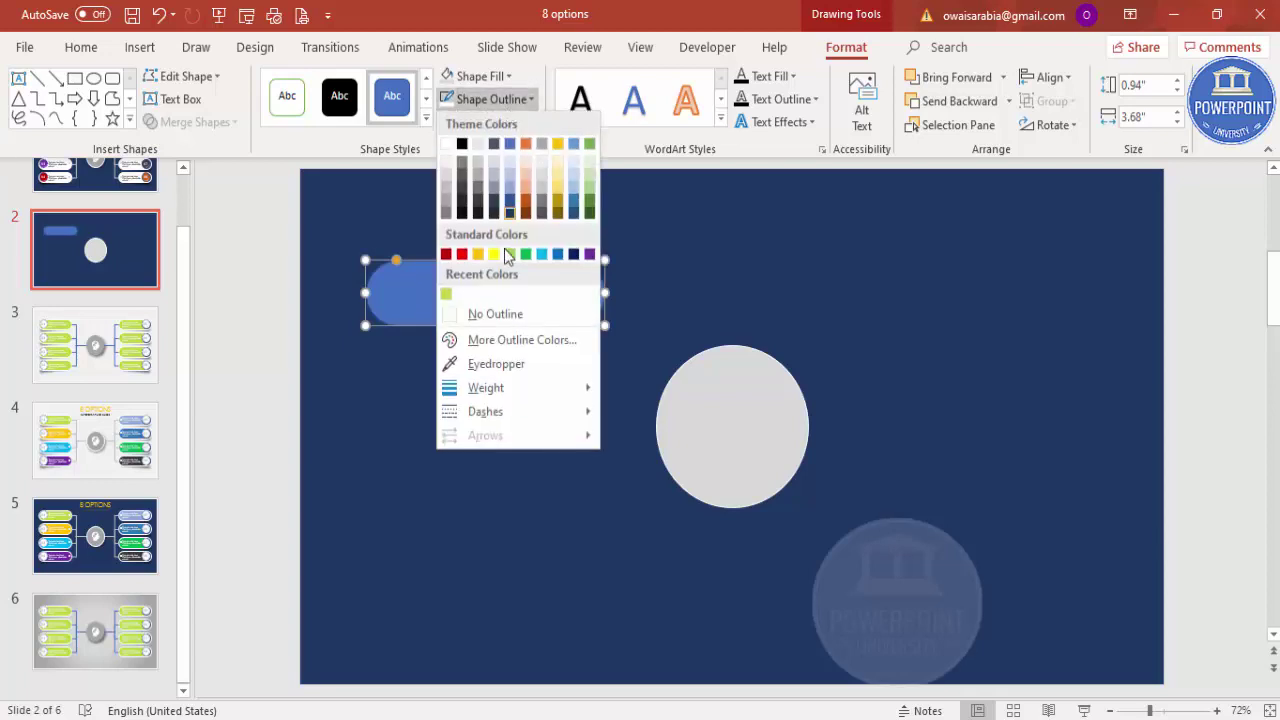
left_click(502, 314)
left_click(488, 77)
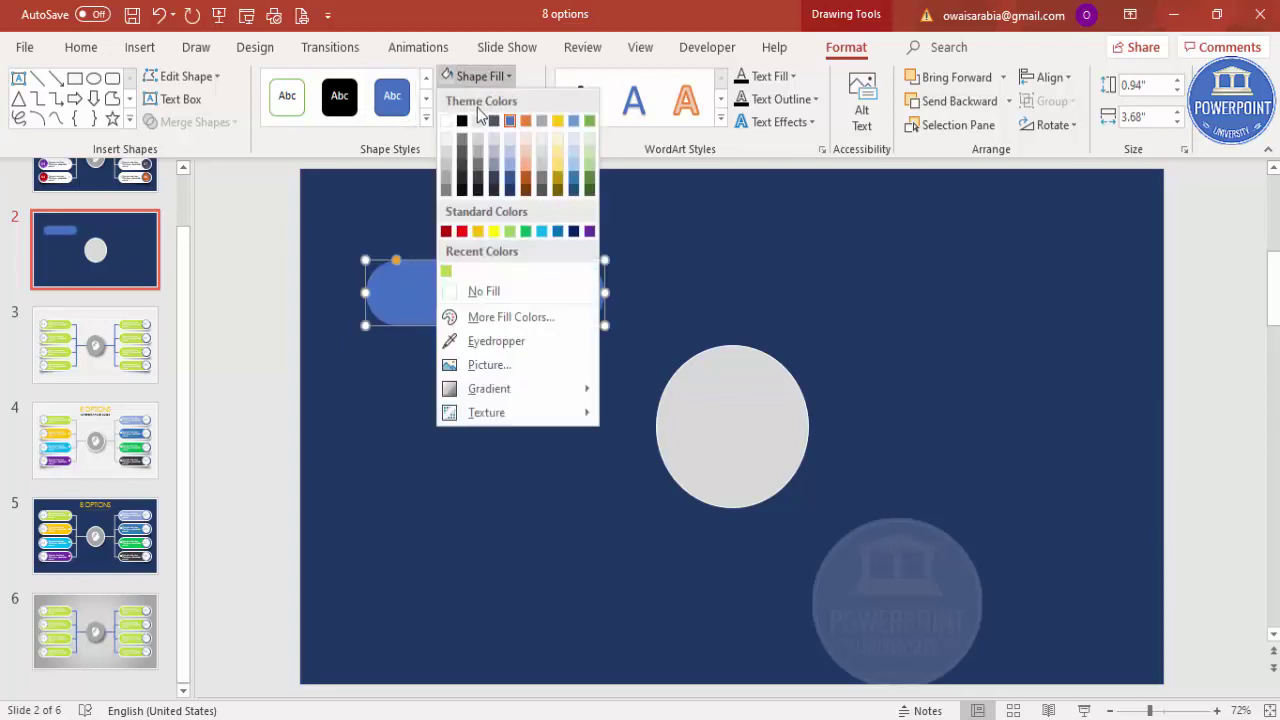
left_click(446, 120)
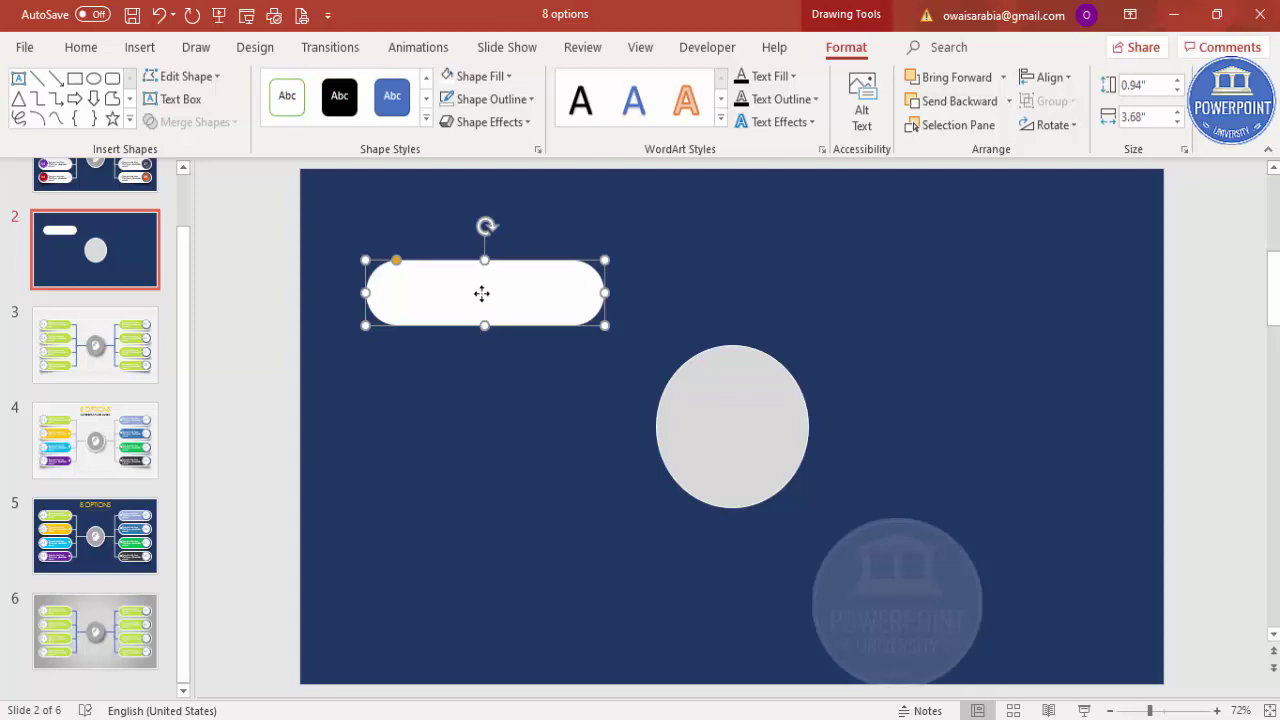
left_click_drag(481, 293, 467, 296)
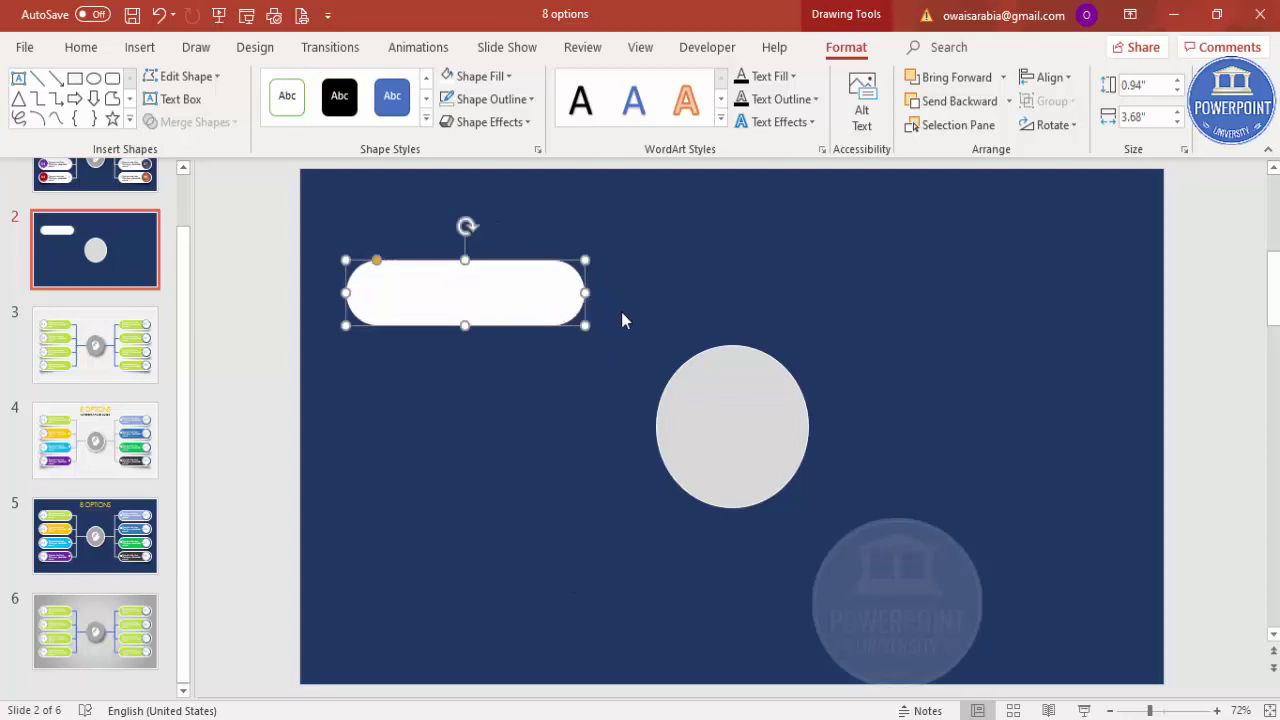
left_click(242, 246)
- Draw a small circle below the pill and fill it yellow
left_click(140, 47)
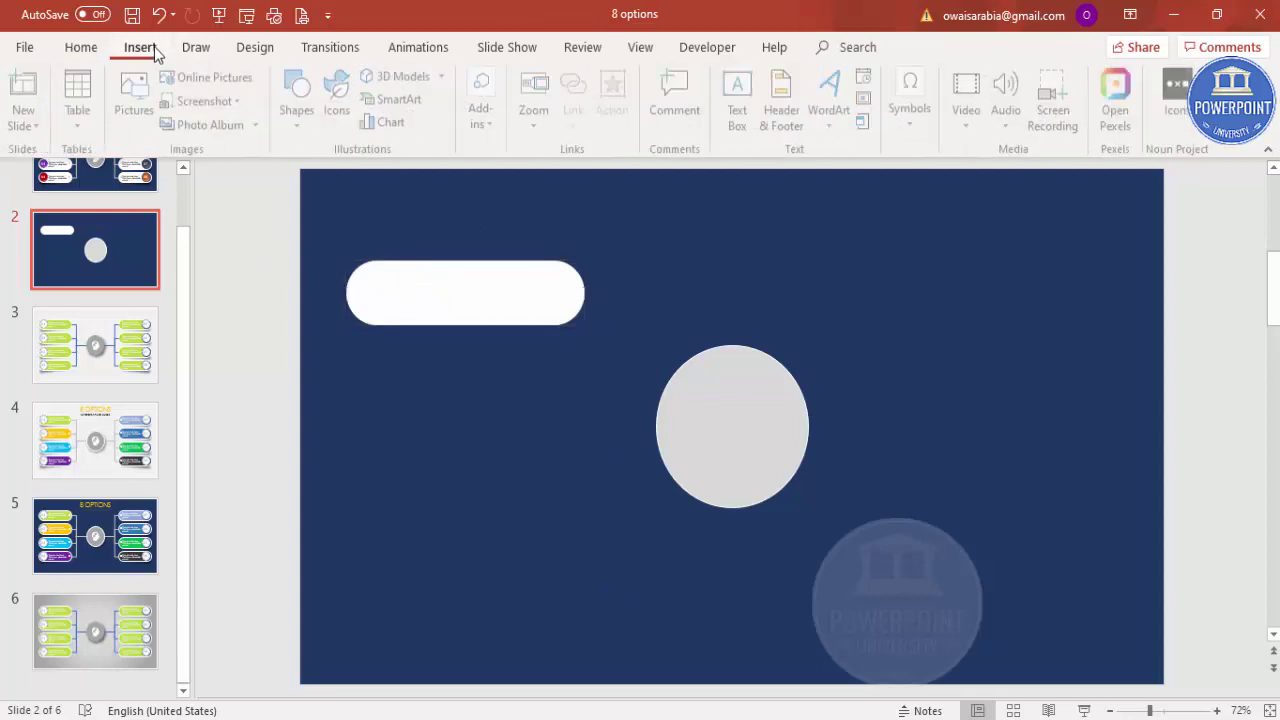
left_click(299, 112)
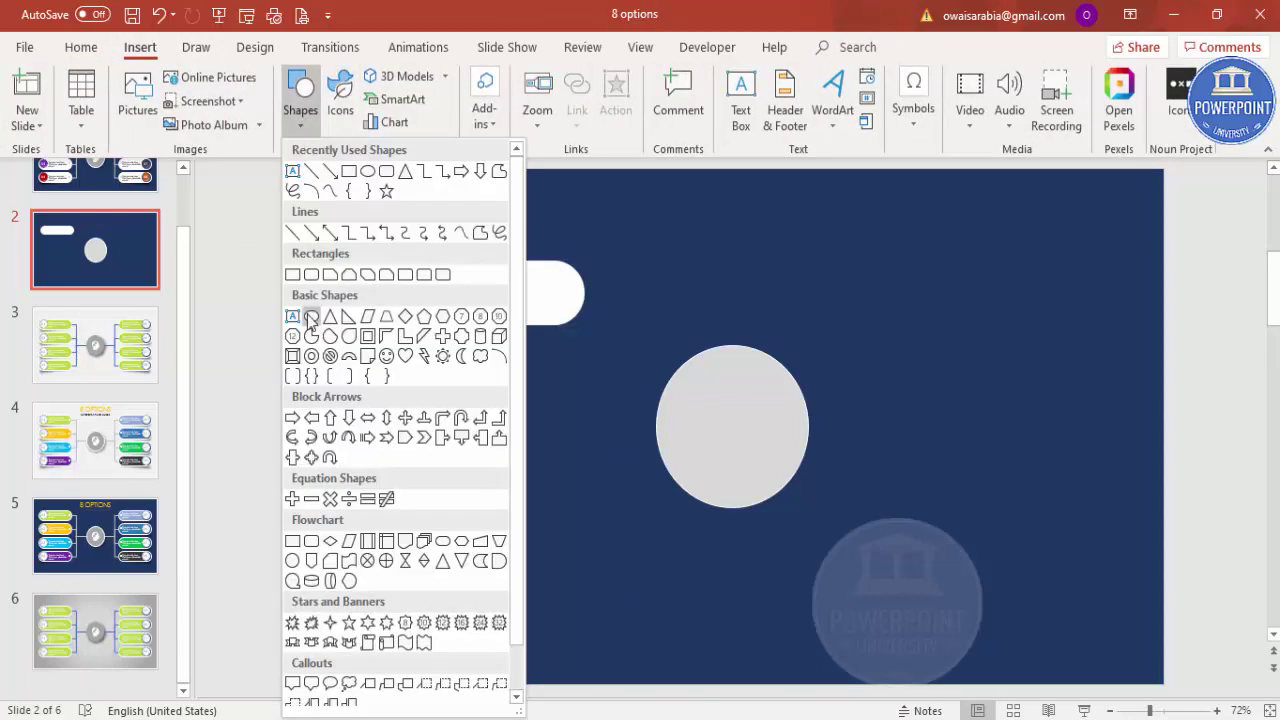
left_click(311, 317)
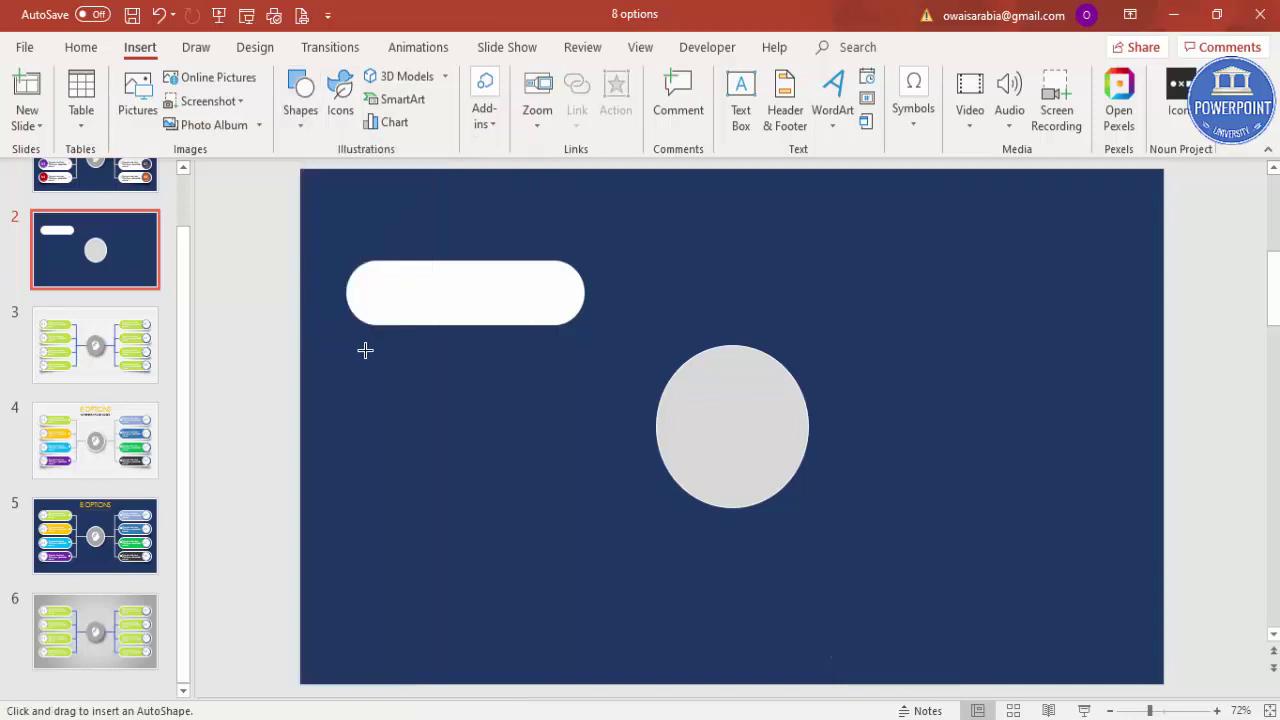
left_click_drag(365, 350, 425, 393)
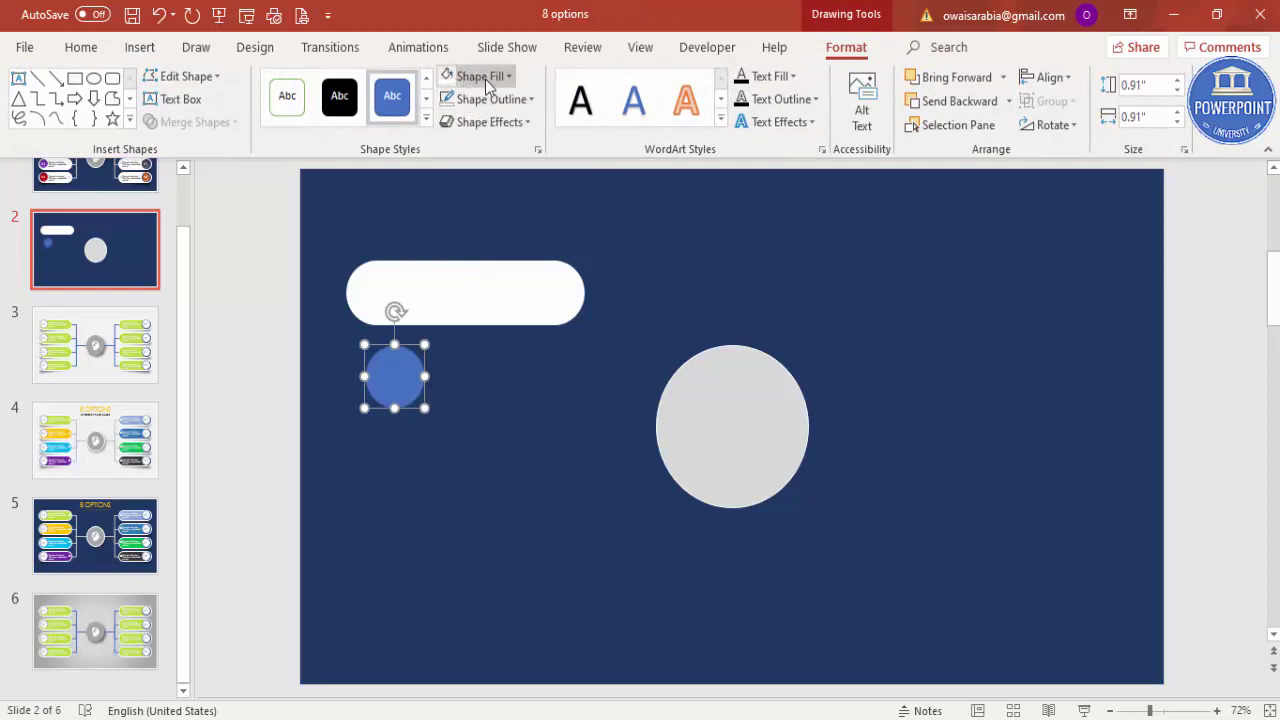
left_click(489, 79)
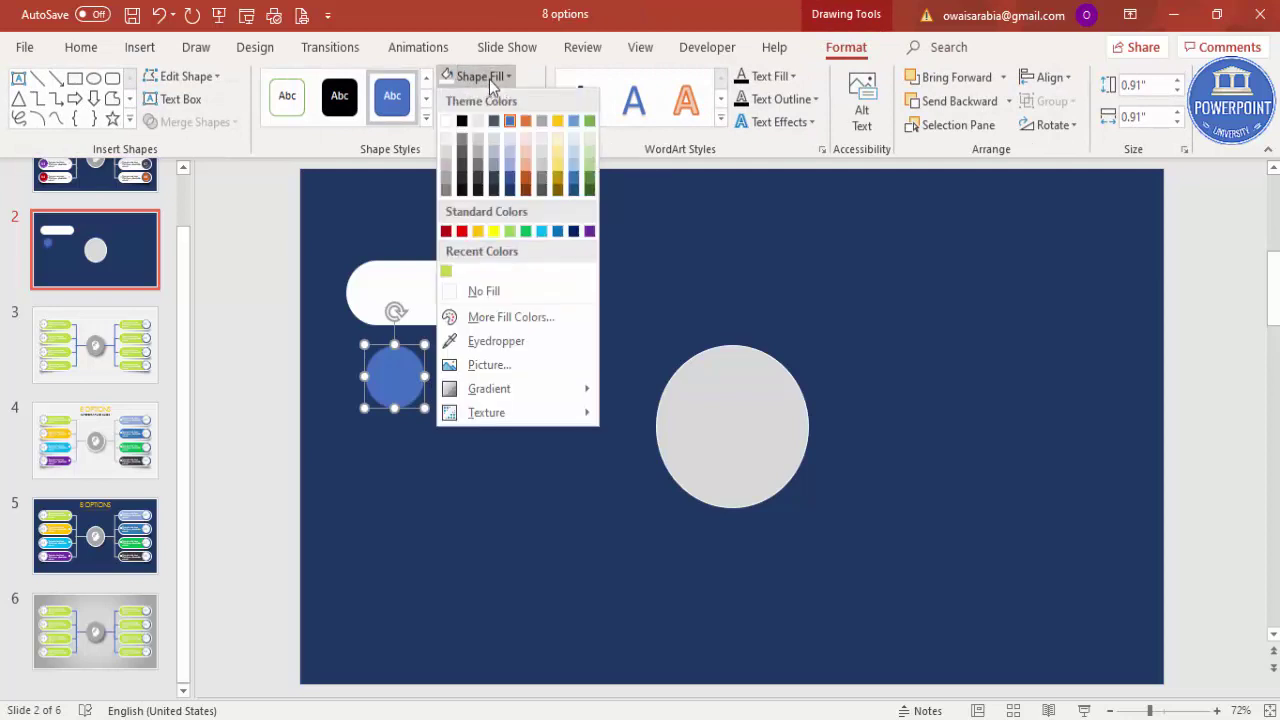
left_click(494, 232)
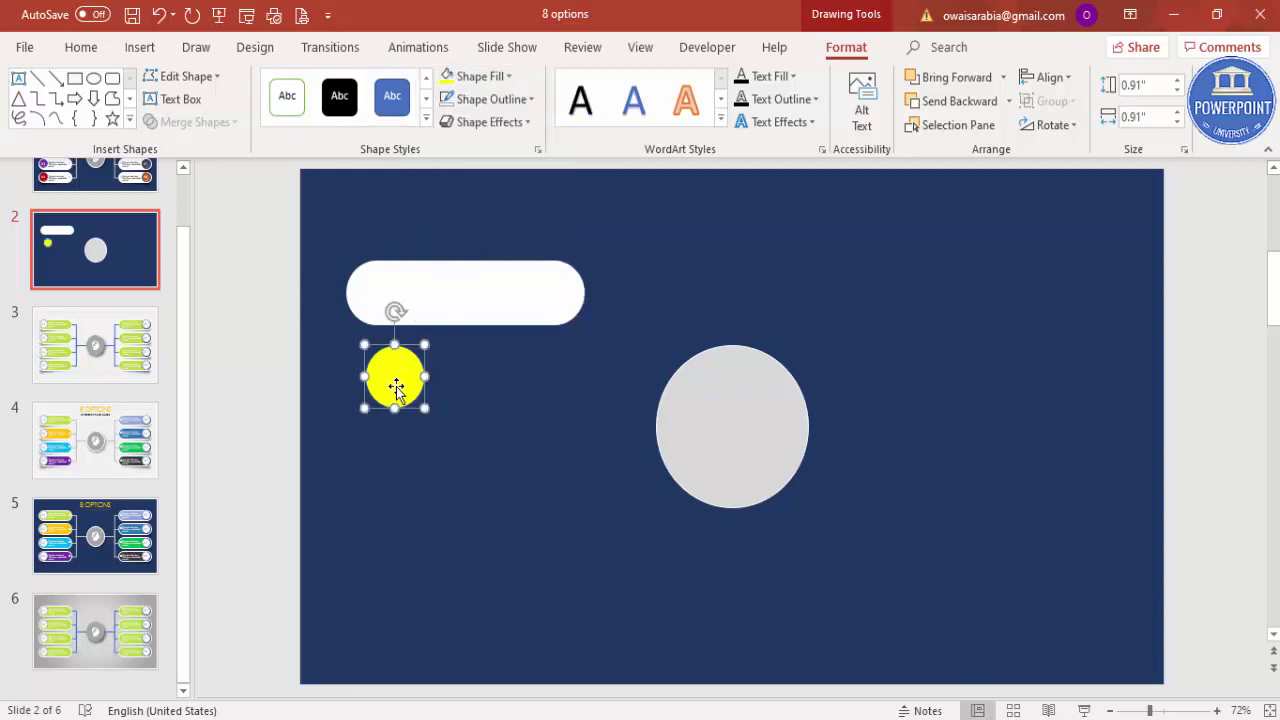
- Move the yellow circle onto the pill's left end and resize it to fit
left_click_drag(395, 385, 385, 299)
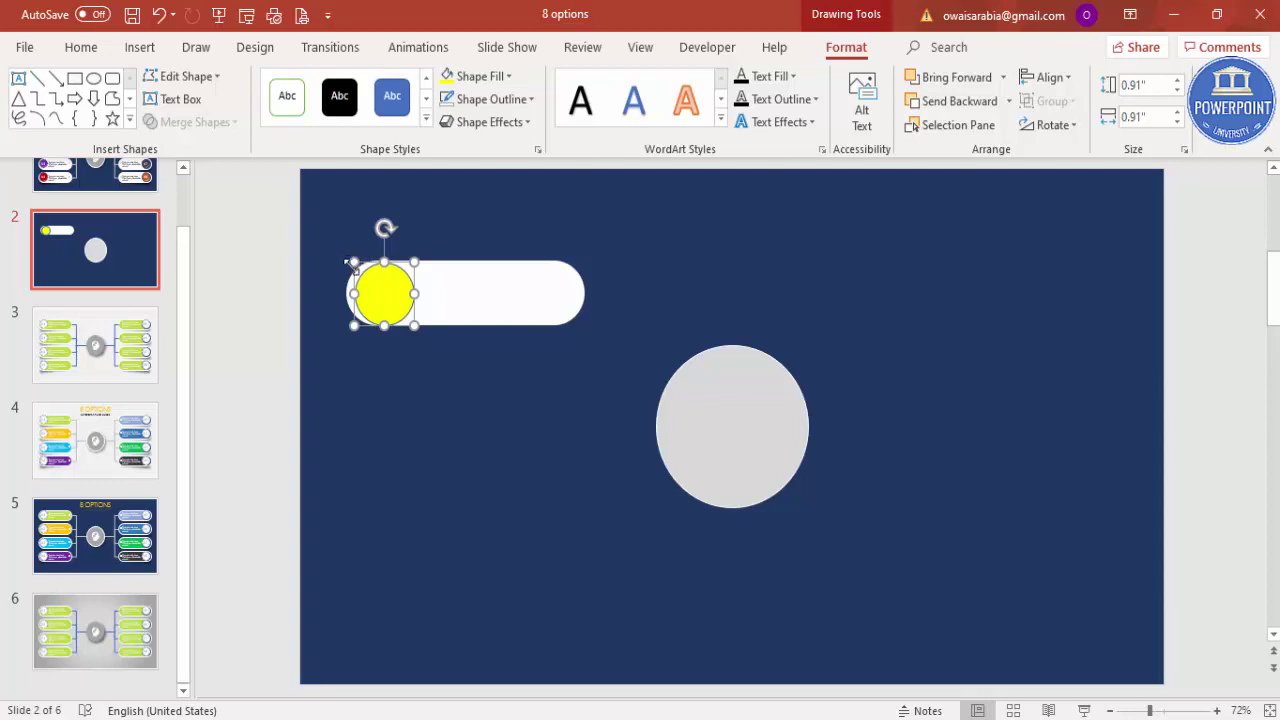
left_click_drag(349, 254, 383, 294)
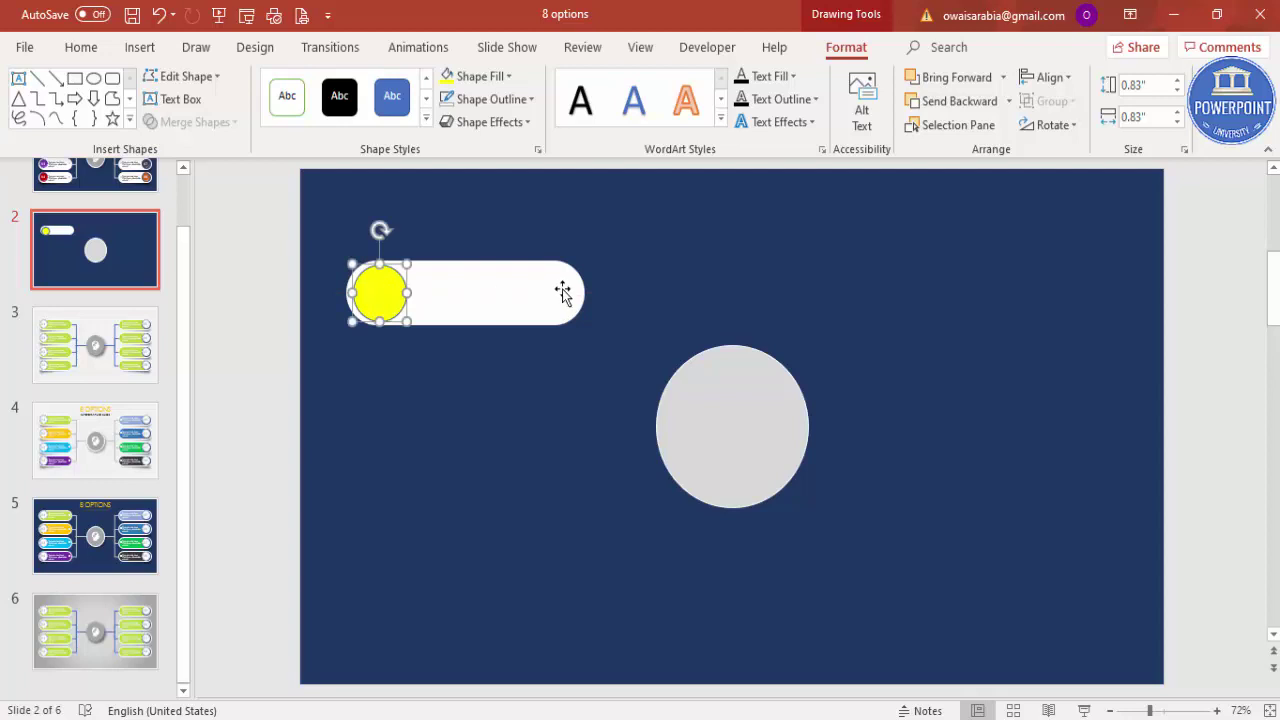
key("ctrl+z")
- Remove the small circle's outline, change its fill to gold, and nudge it into the pill
left_click(482, 405)
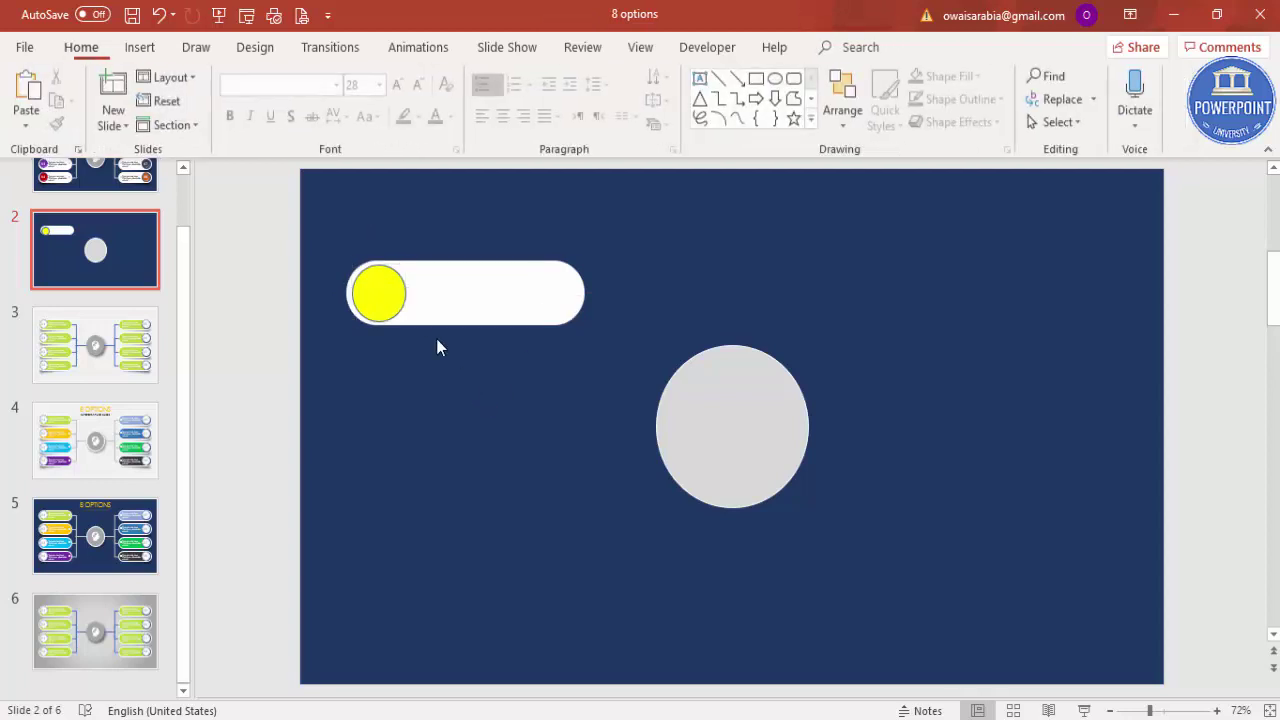
left_click(391, 289)
left_click(517, 100)
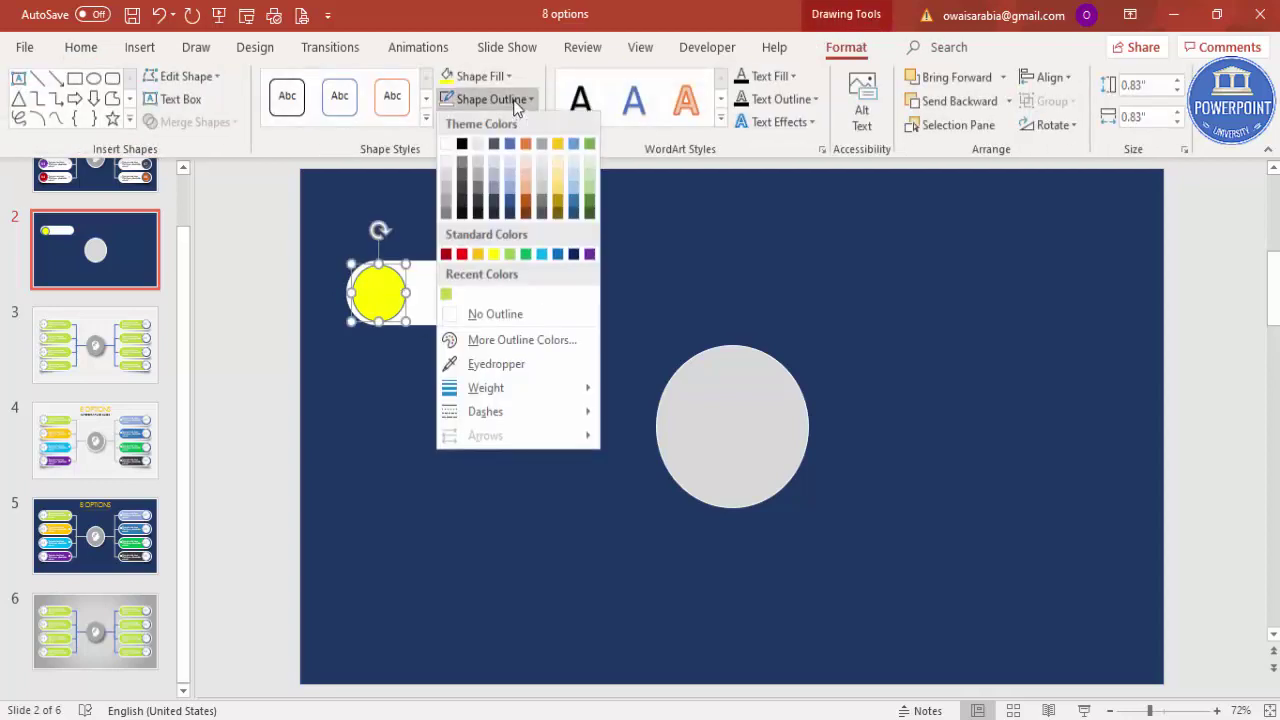
left_click(500, 314)
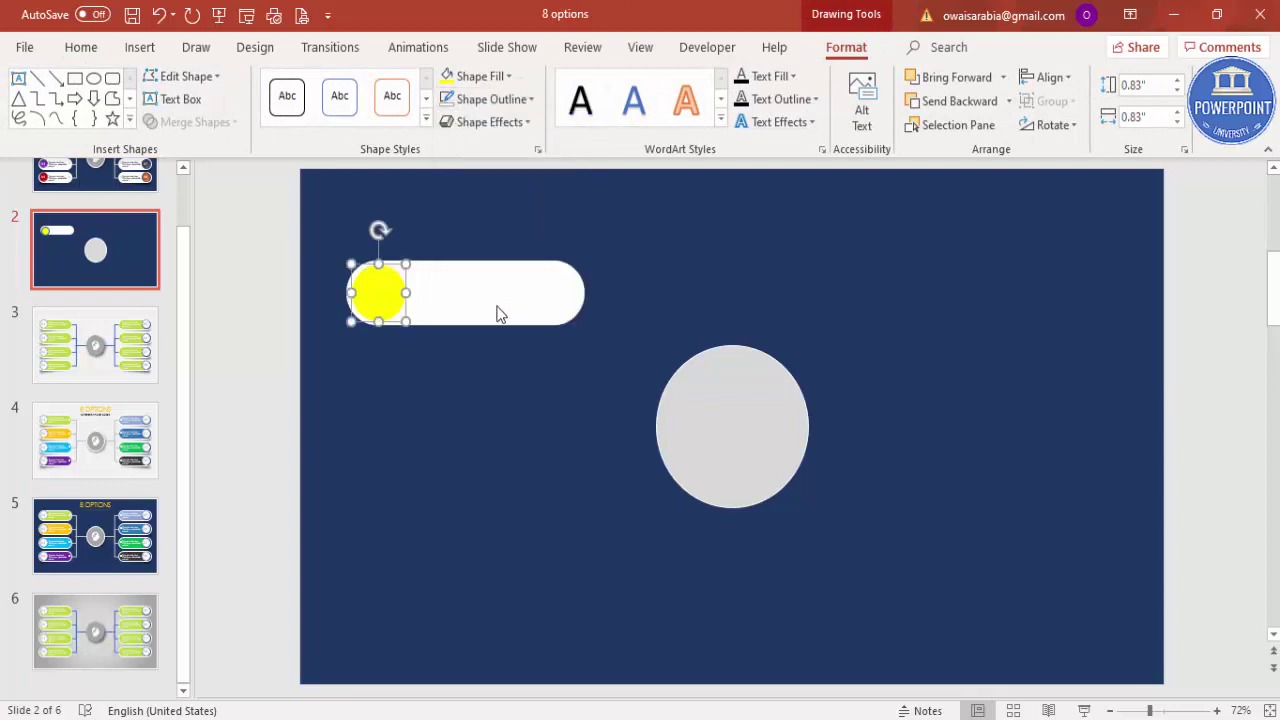
left_click(480, 76)
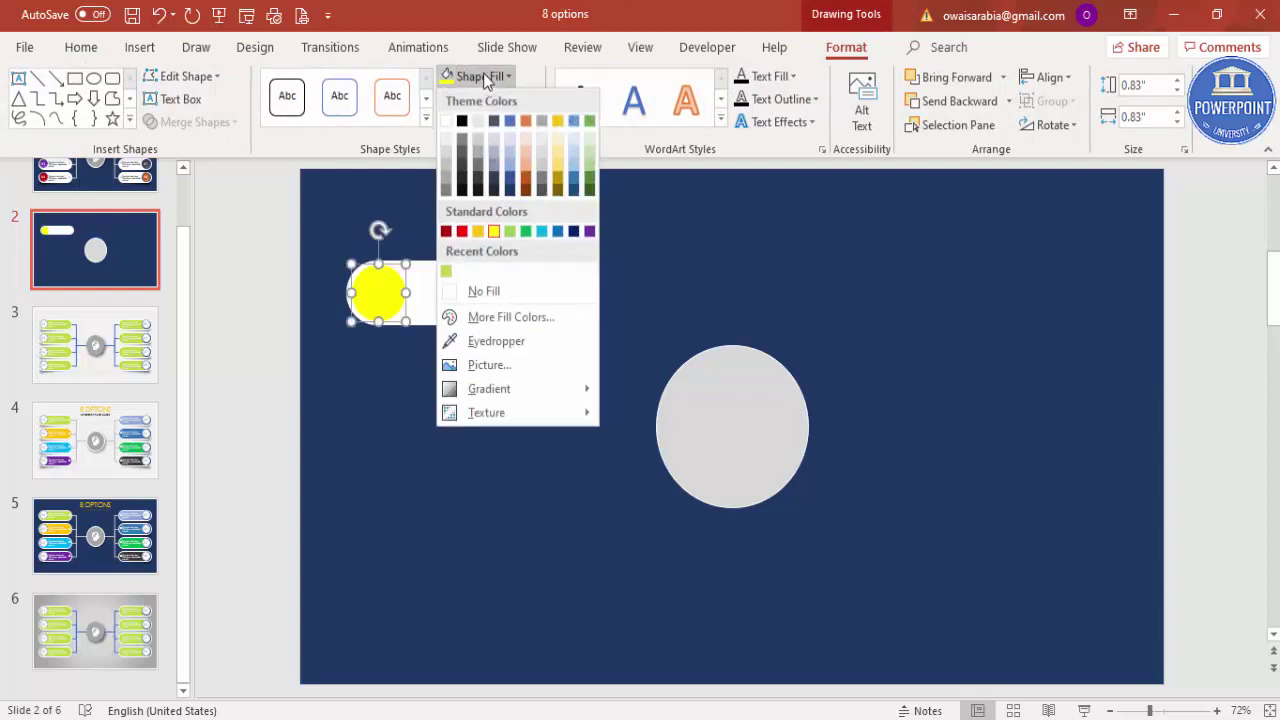
left_click(479, 232)
left_click(417, 393)
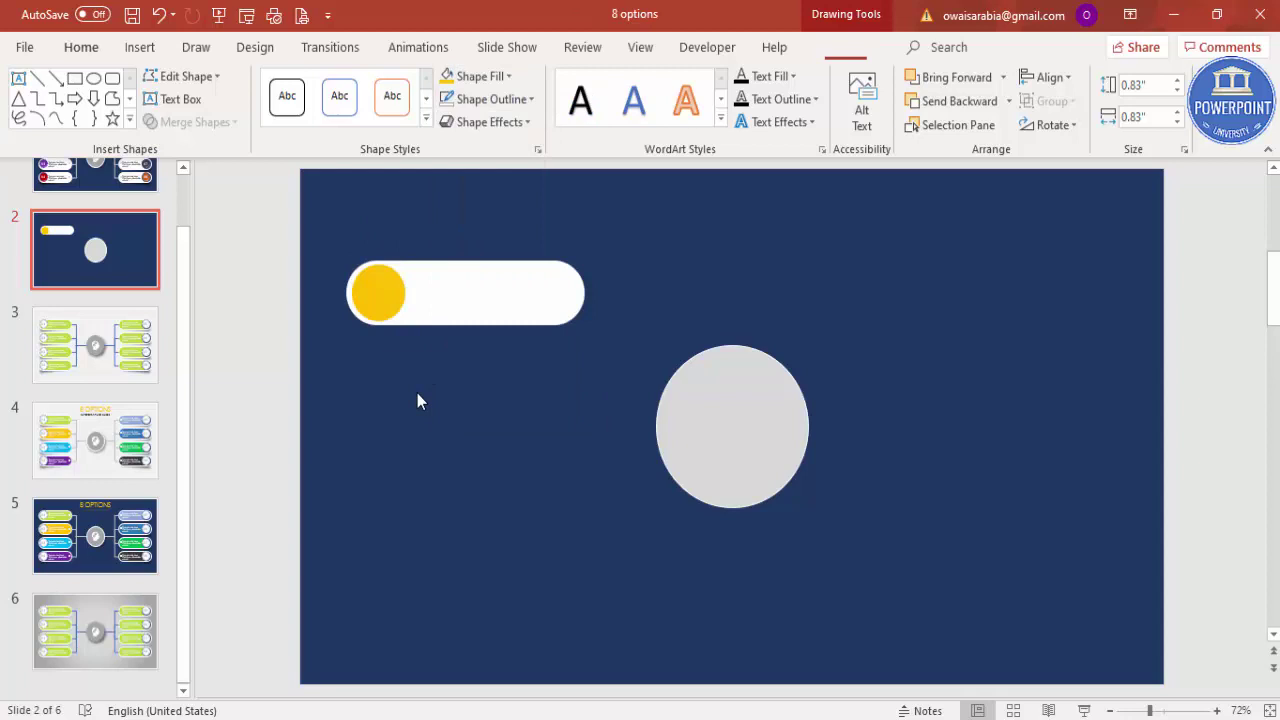
left_click(368, 272)
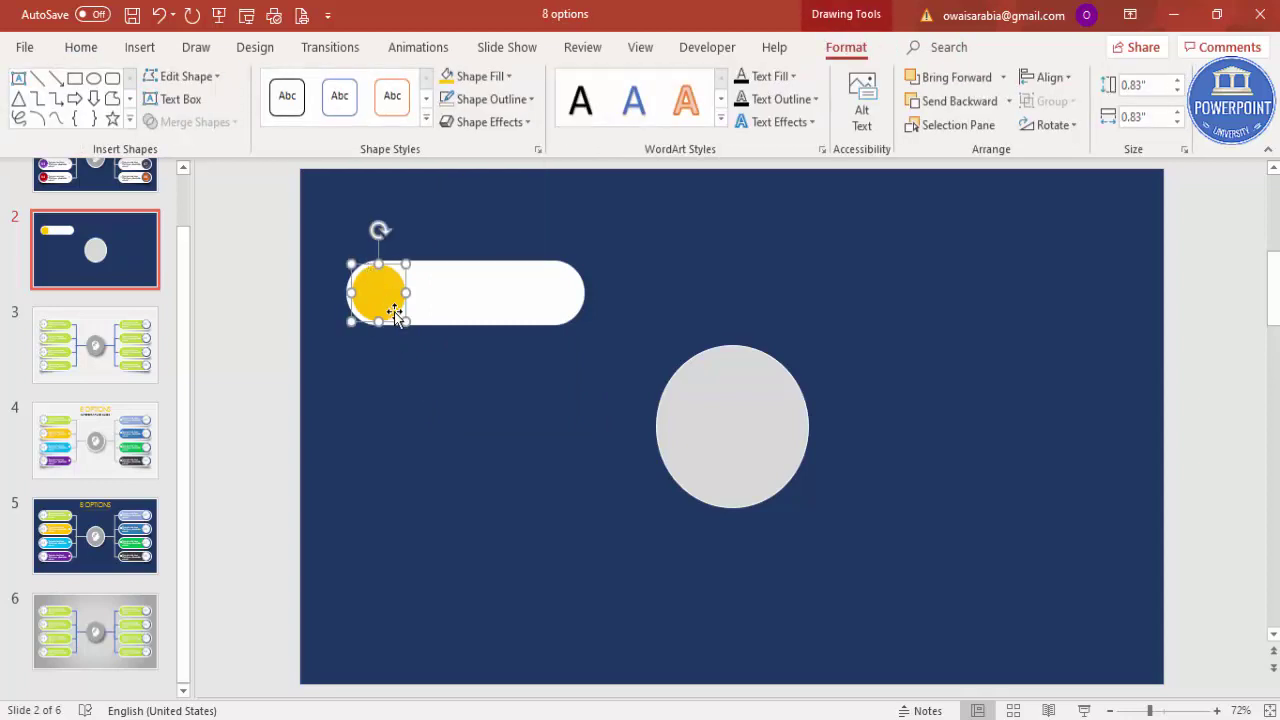
key("Right")
key("Right")
key("Down")
key("Down")
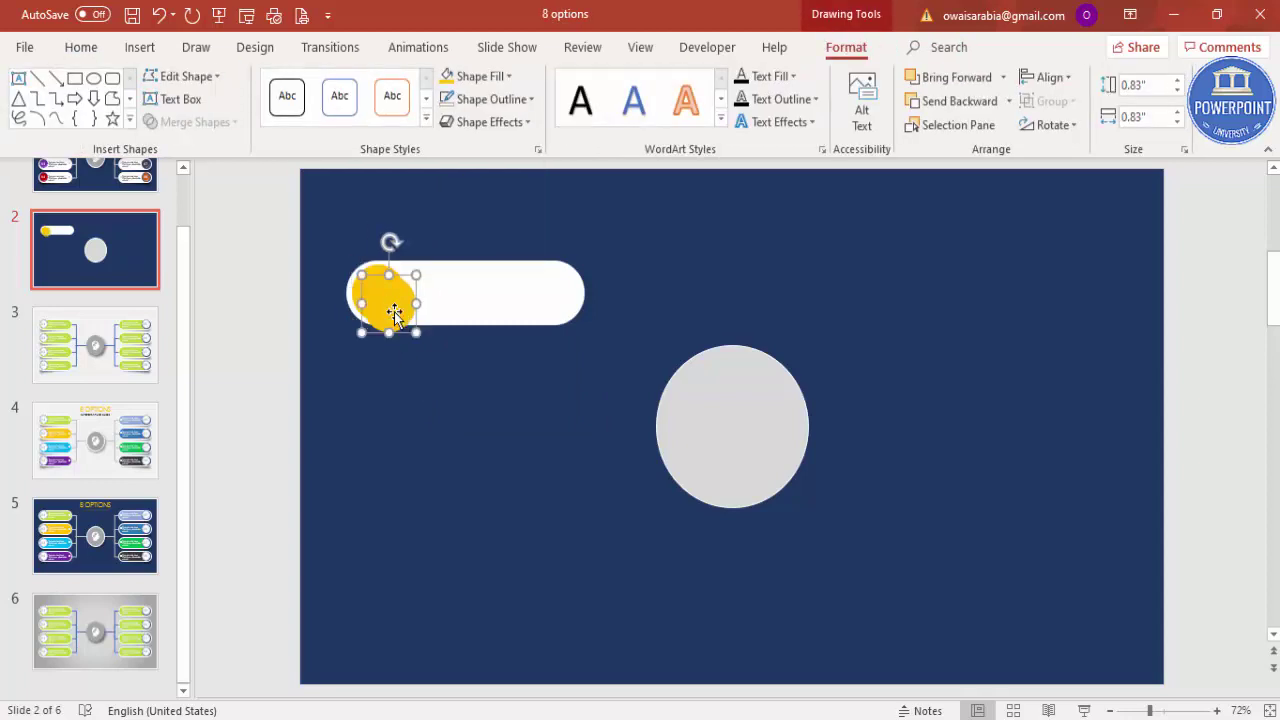
- Duplicate the gold circle below the pill, fill the copy white, and open Format Shape
left_click_drag(395, 313, 437, 382)
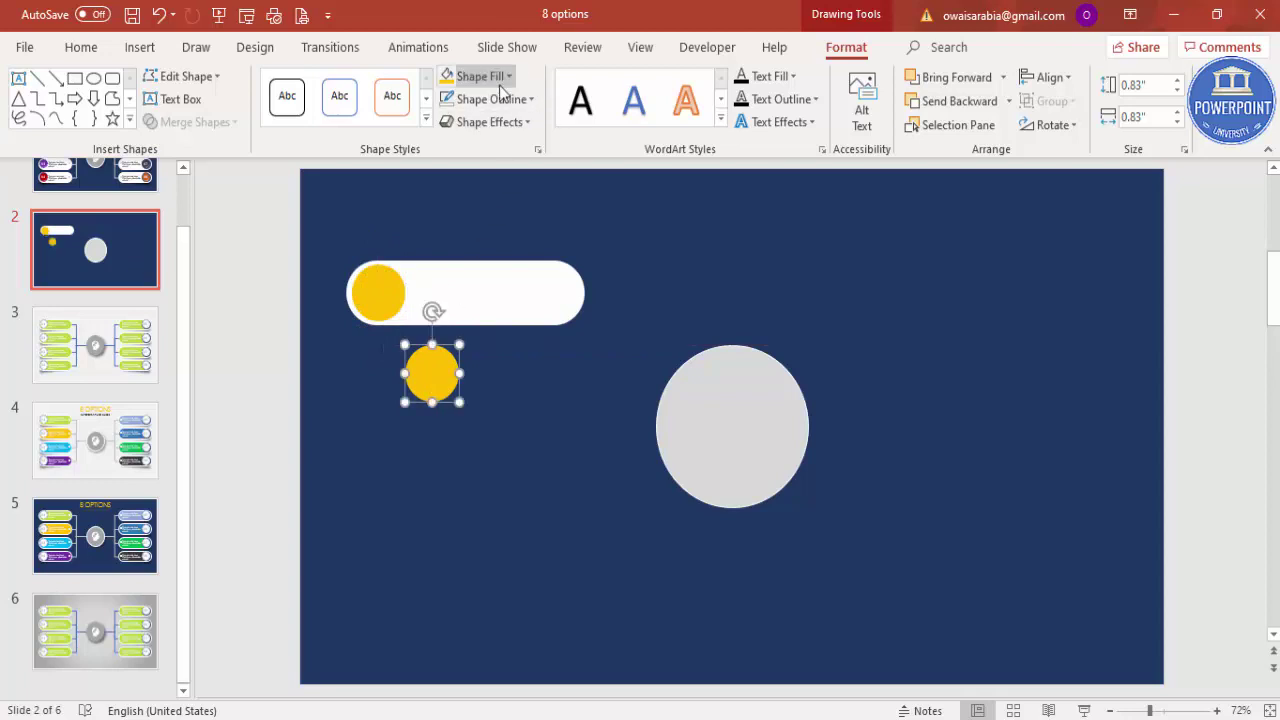
left_click(500, 80)
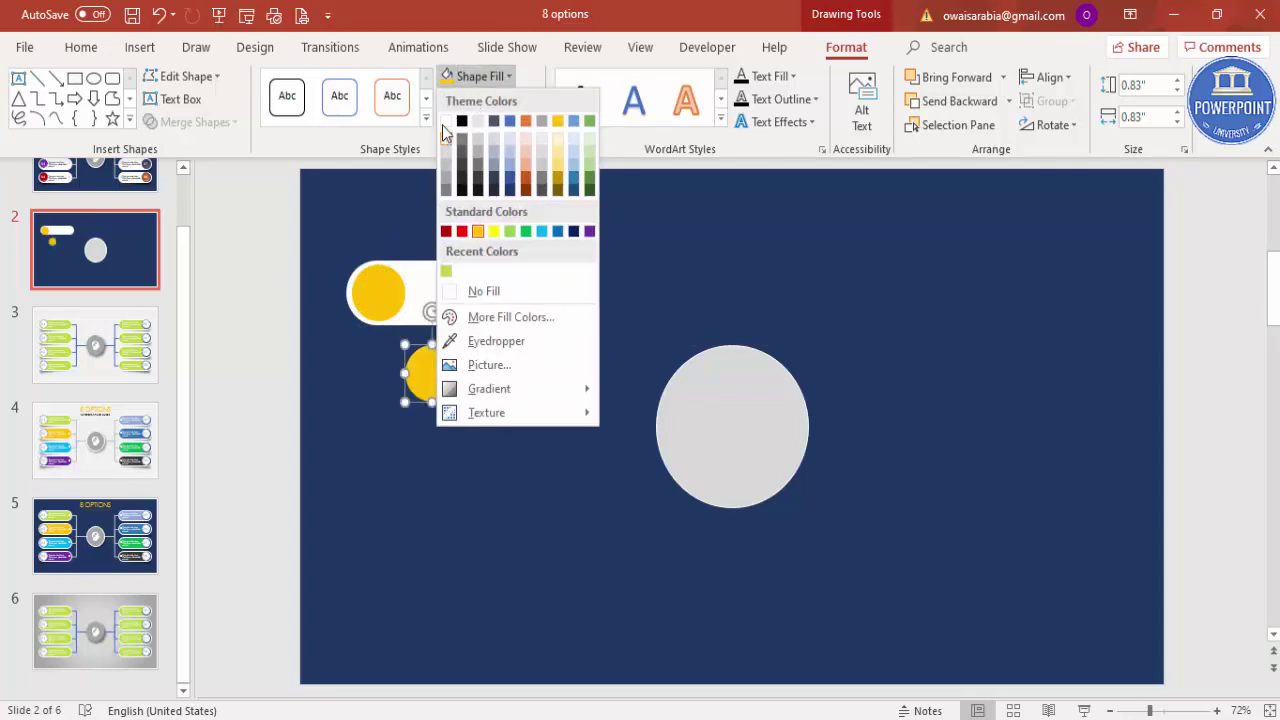
left_click(446, 122)
right_click(443, 362)
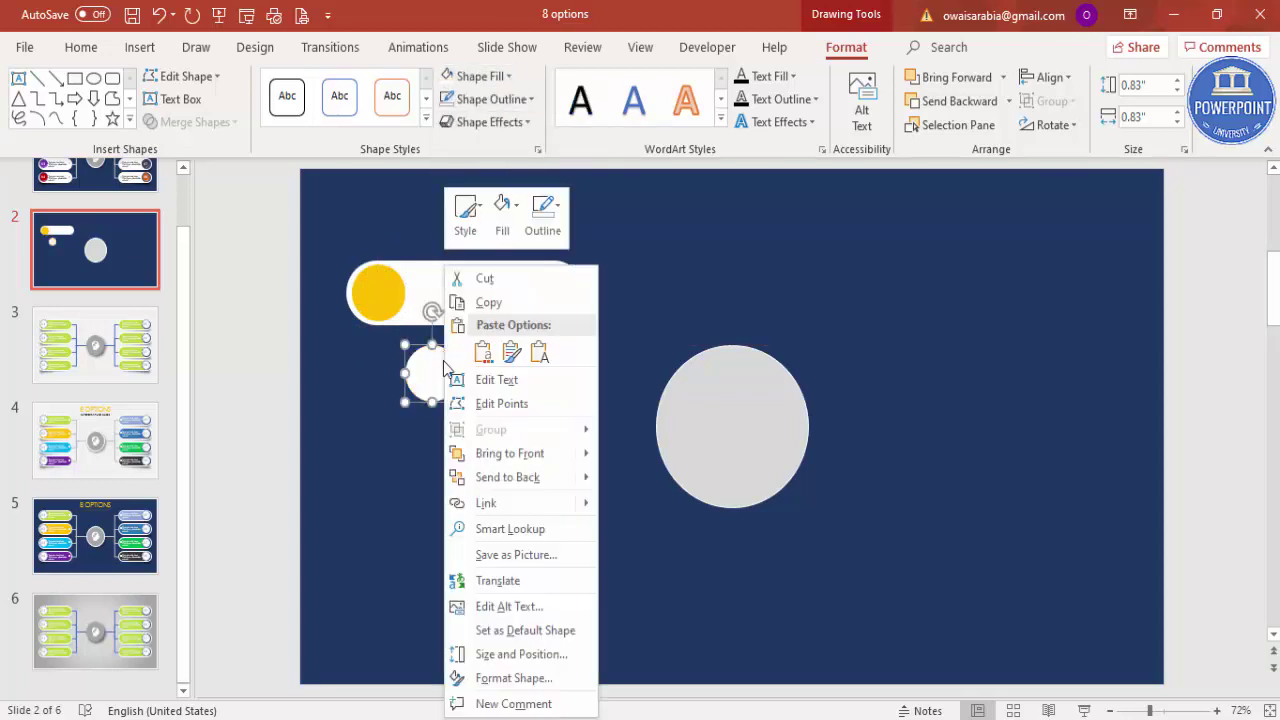
left_click(512, 677)
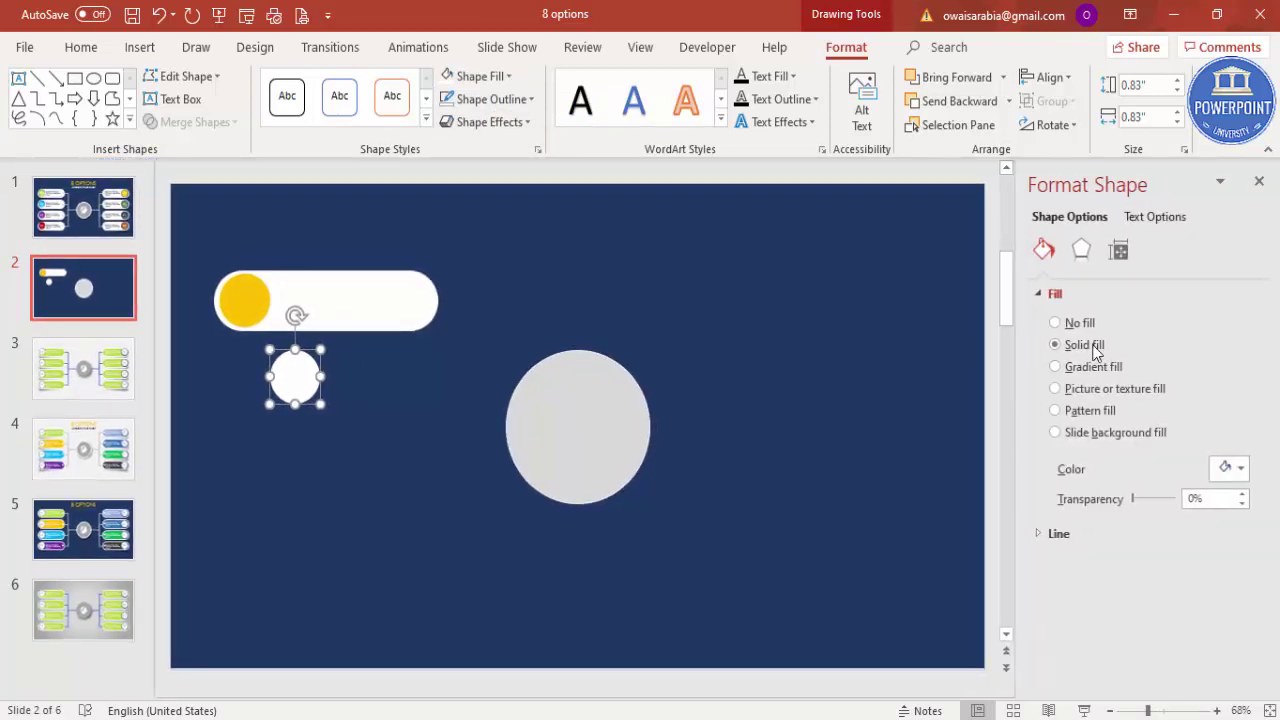
- Apply a Soft Round top bevel to the white circle
left_click(1075, 251)
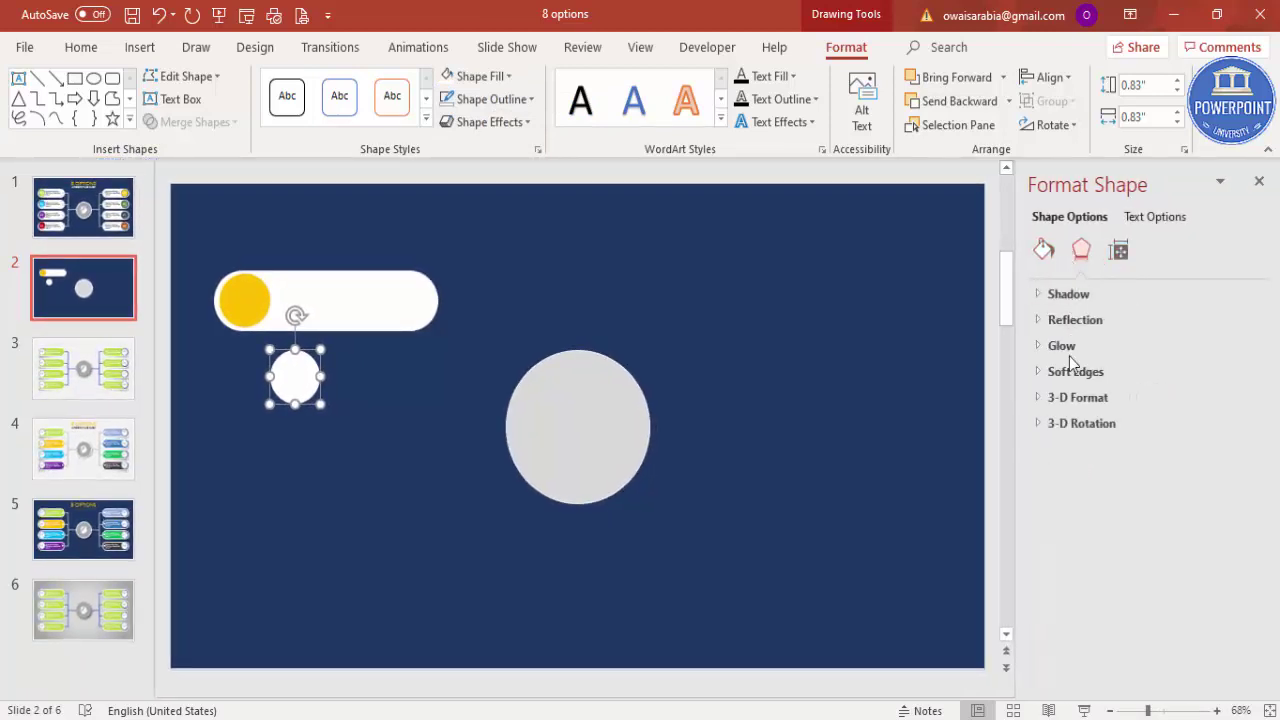
left_click(1100, 402)
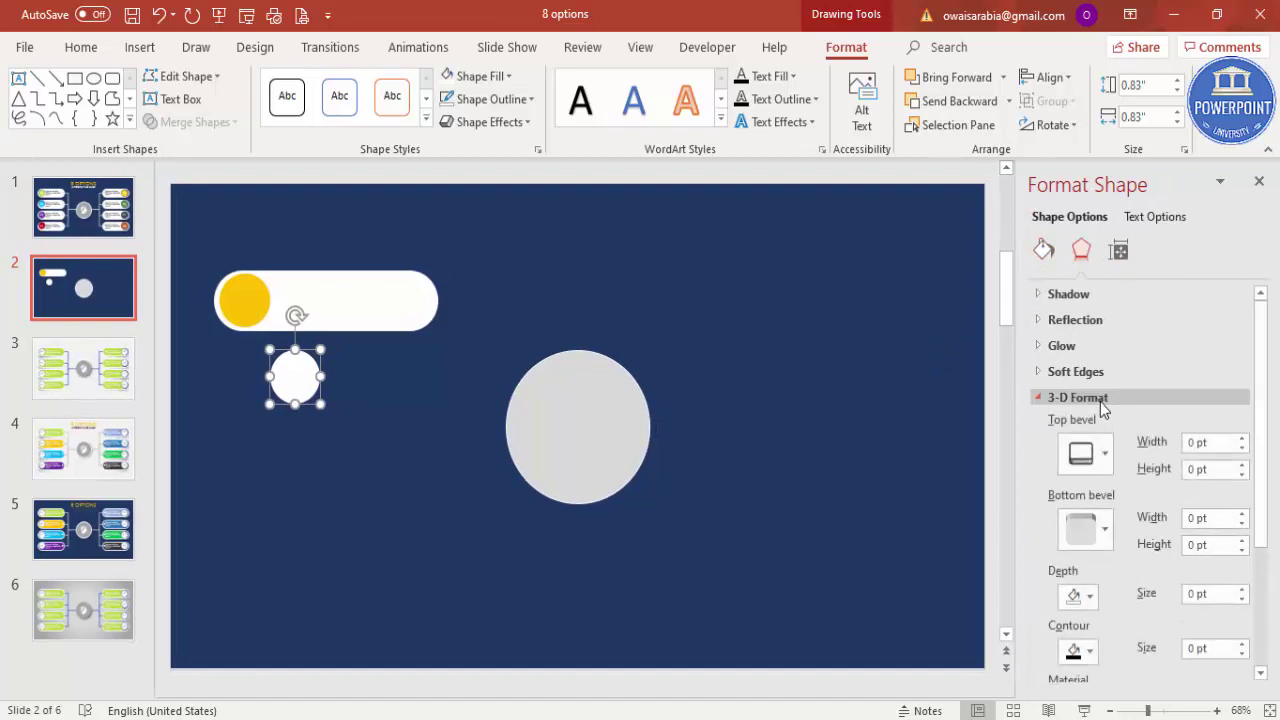
left_click(1102, 447)
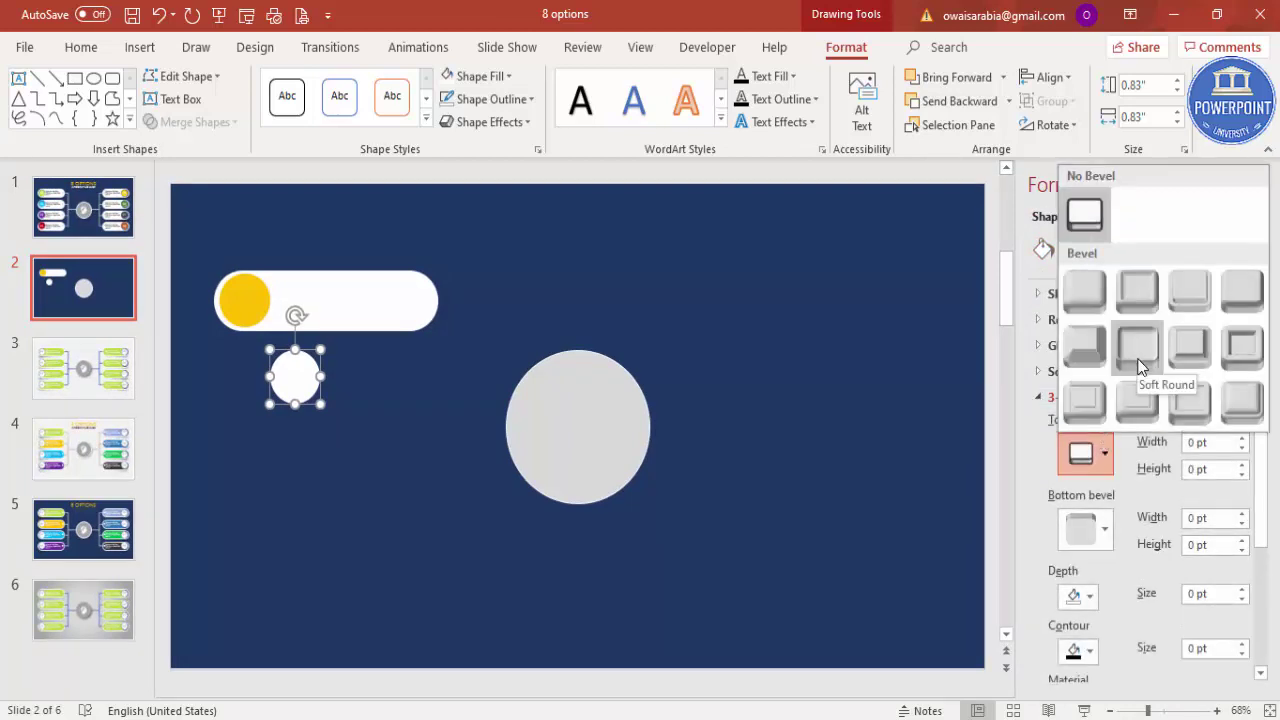
left_click(1138, 345)
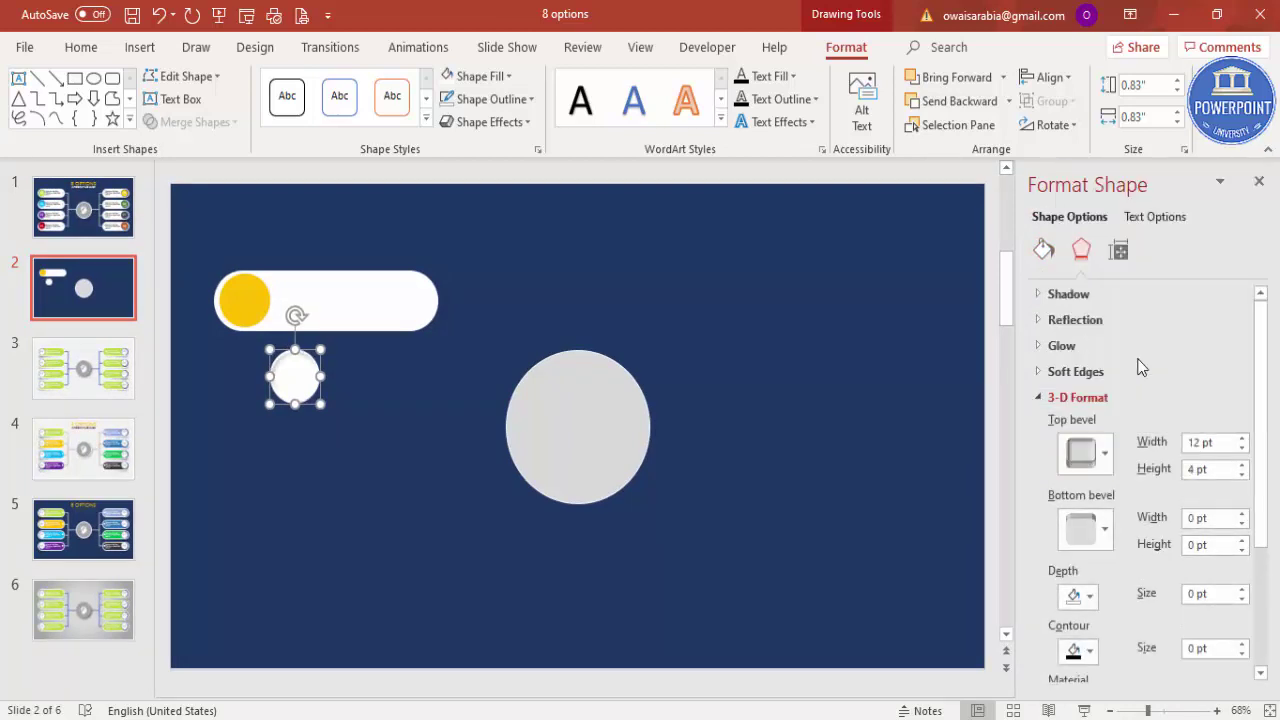
- Add an outer offset shadow, shrink the white circle, and place it over the gold circle
left_click(1125, 294)
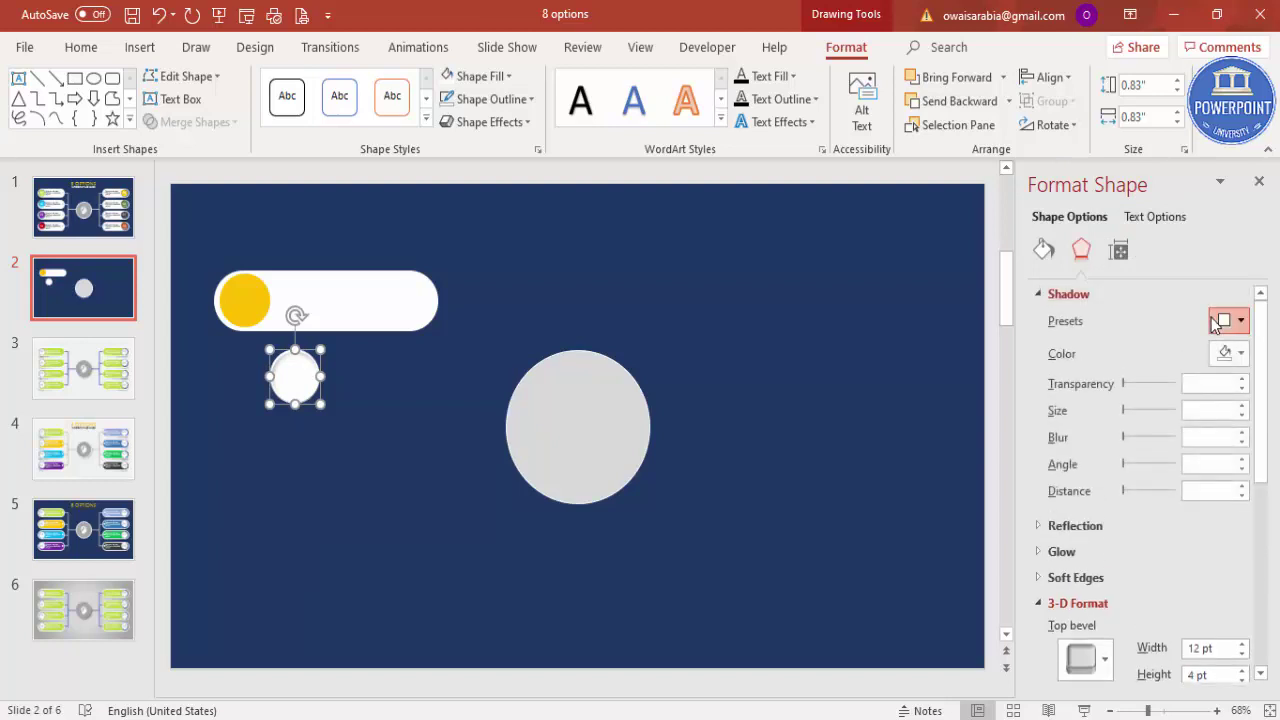
left_click(1224, 320)
left_click(1152, 437)
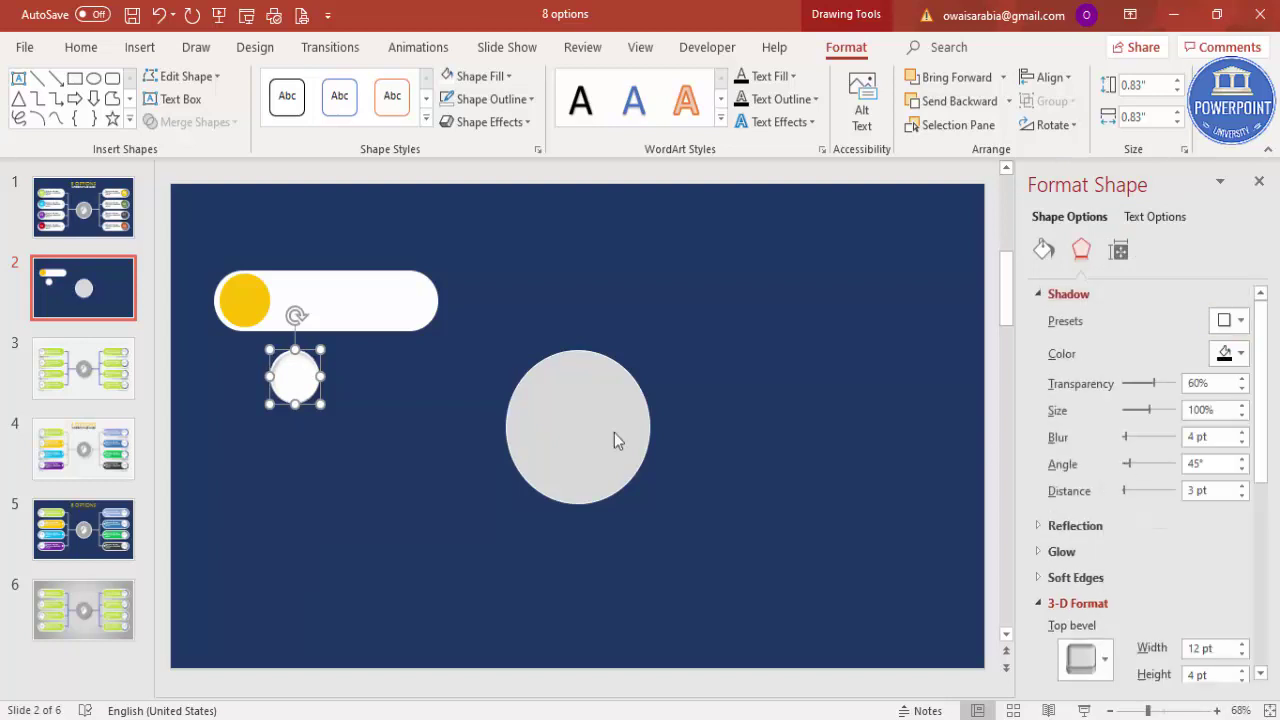
left_click_drag(270, 352, 247, 298)
left_click_drag(199, 240, 303, 353)
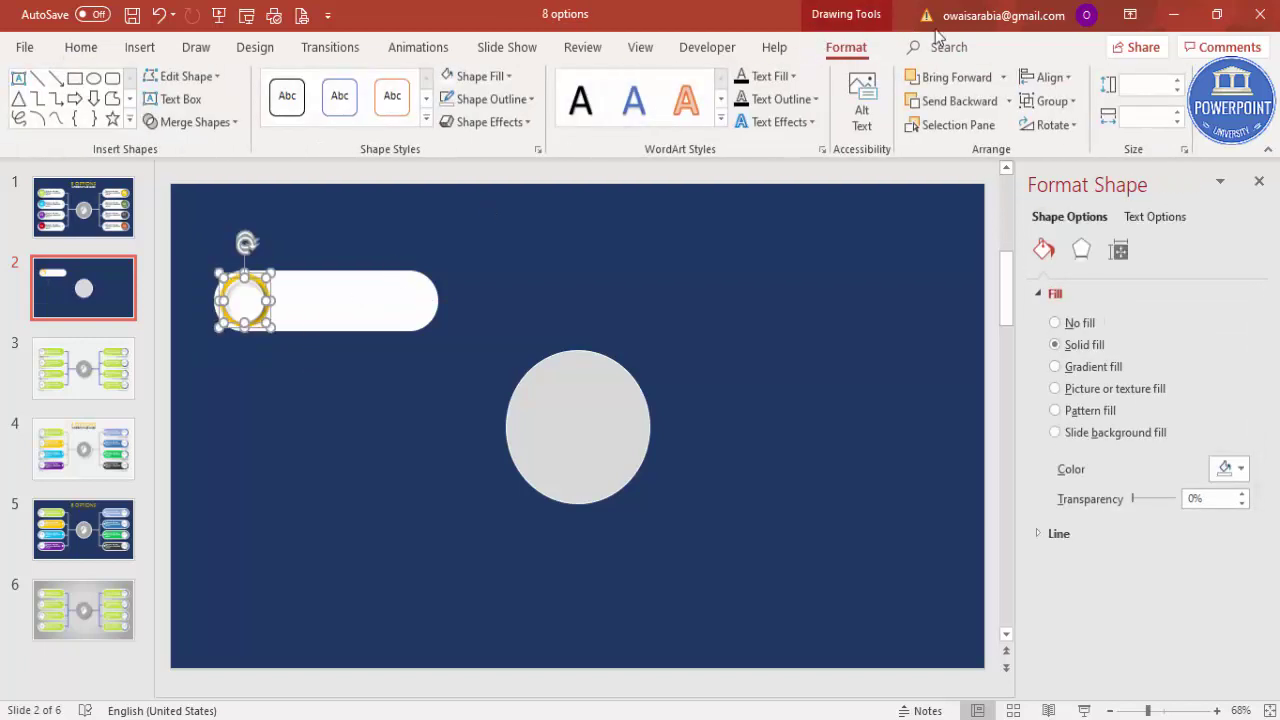
- Center the white and gold circles on each other horizontally and vertically
left_click(1048, 77)
left_click(1072, 126)
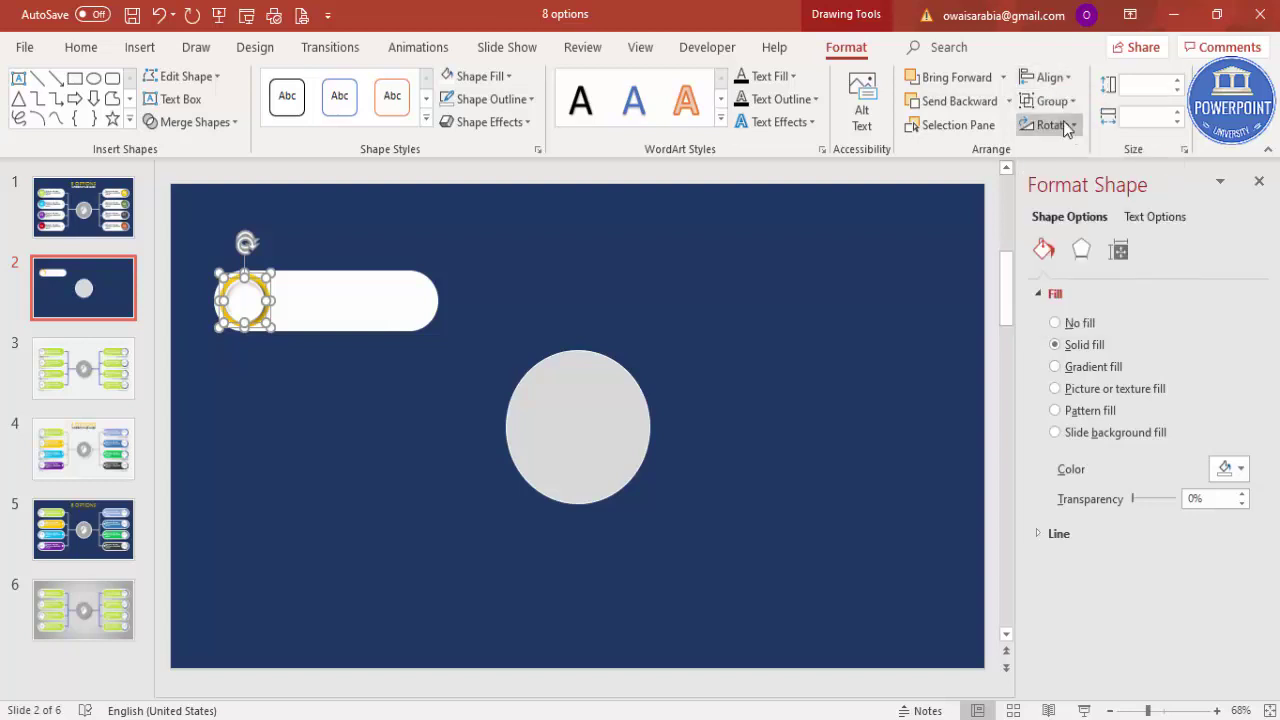
left_click(1048, 77)
left_click(1078, 200)
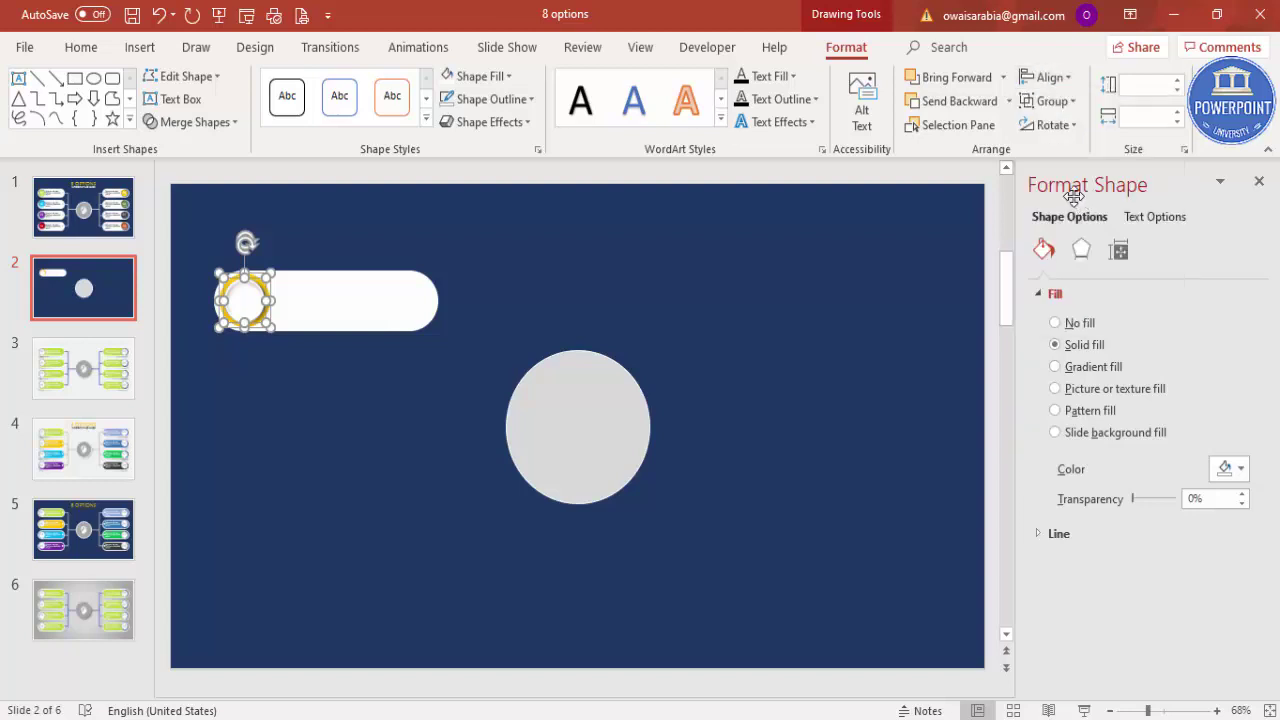
left_click(496, 276)
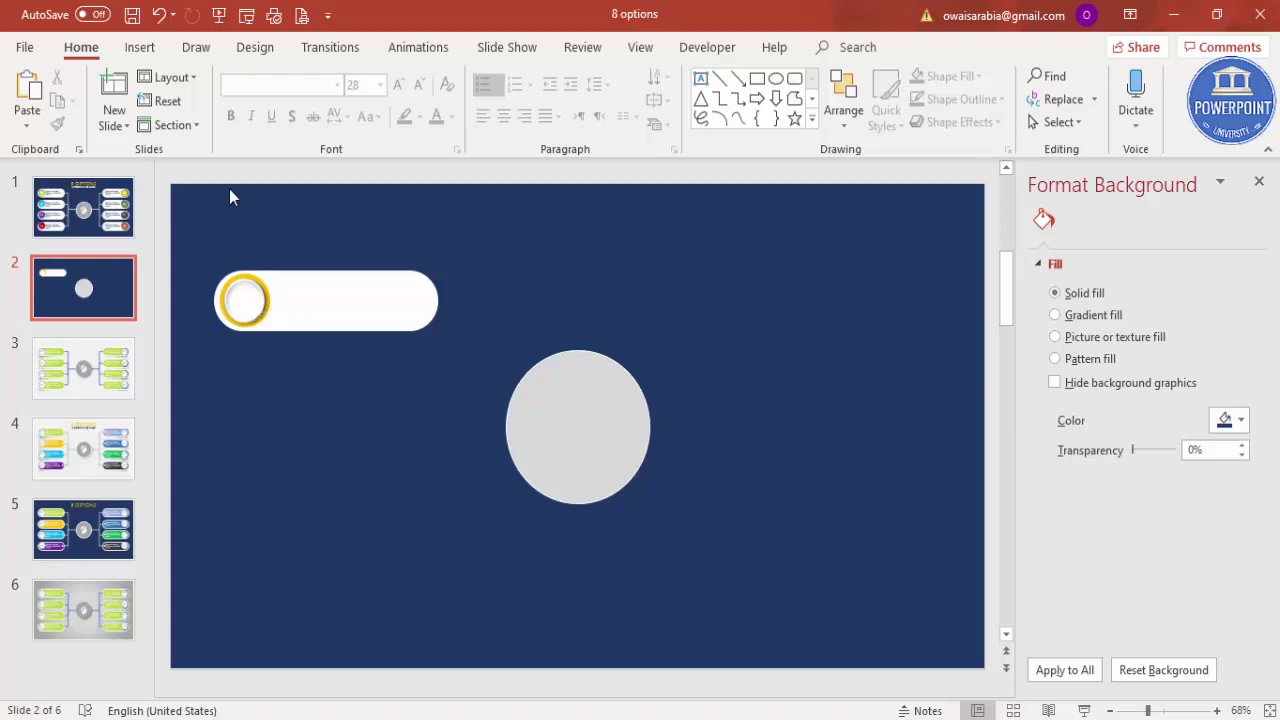
- Add a text box reading '01' and move it onto the marker circle
left_click(139, 47)
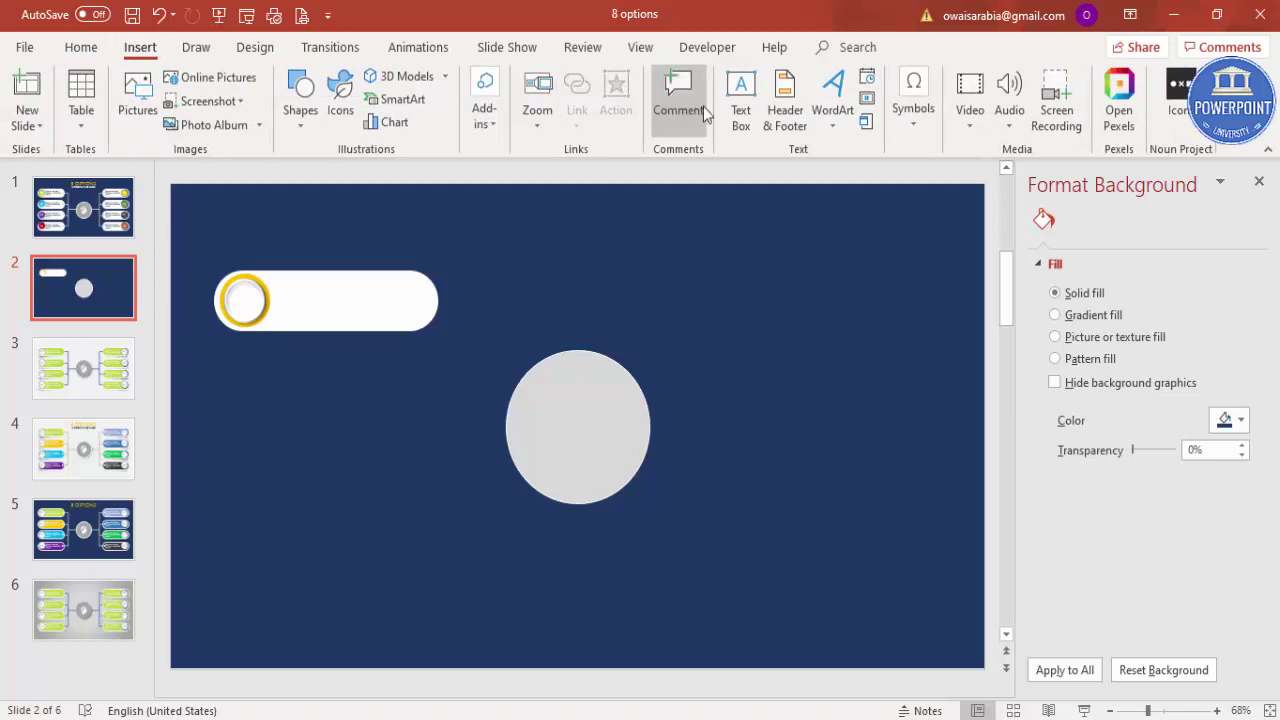
left_click(740, 100)
left_click_drag(517, 230, 525, 300)
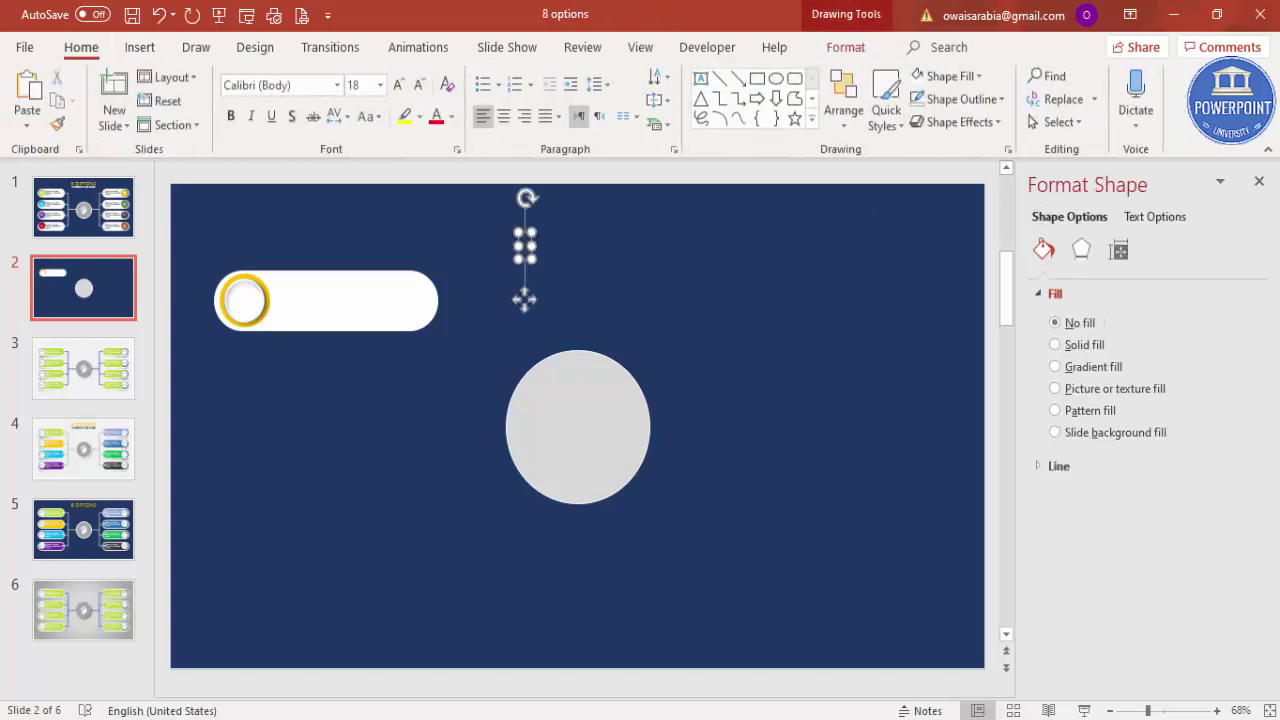
type("01")
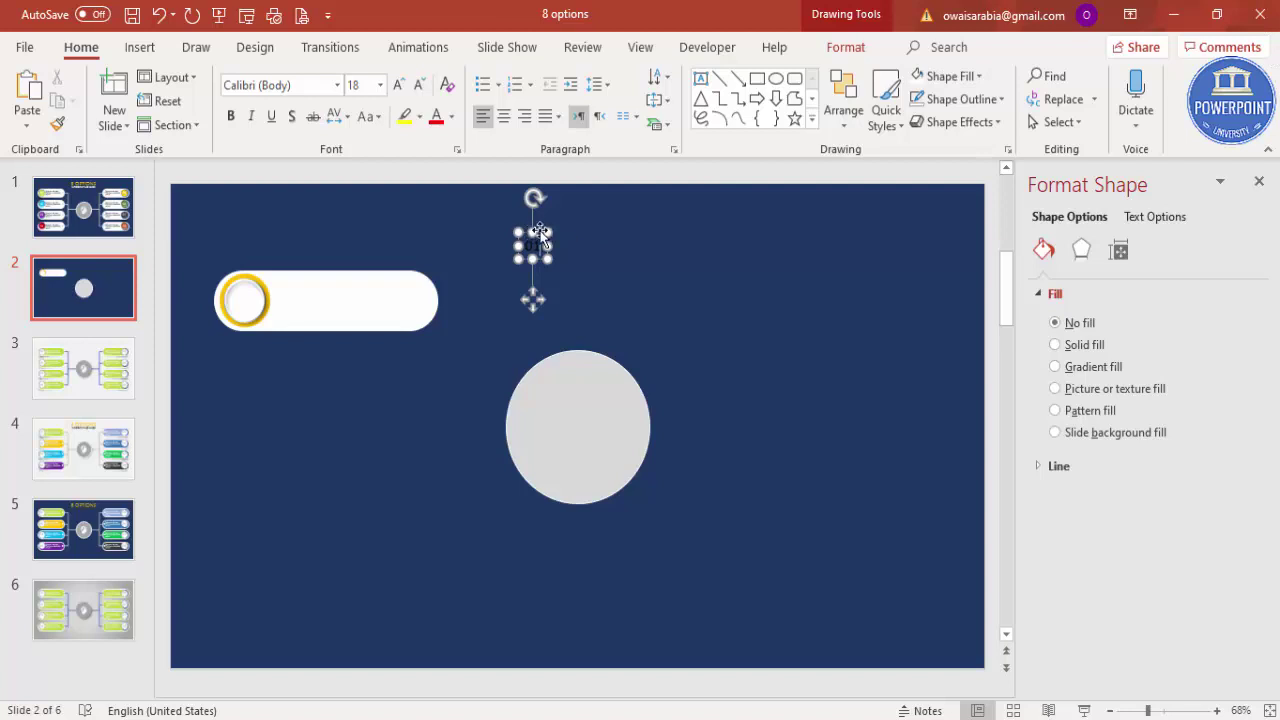
left_click_drag(534, 229, 255, 287)
- Format '01' as bold gold Century Gothic and nudge it down and left
left_click(300, 86)
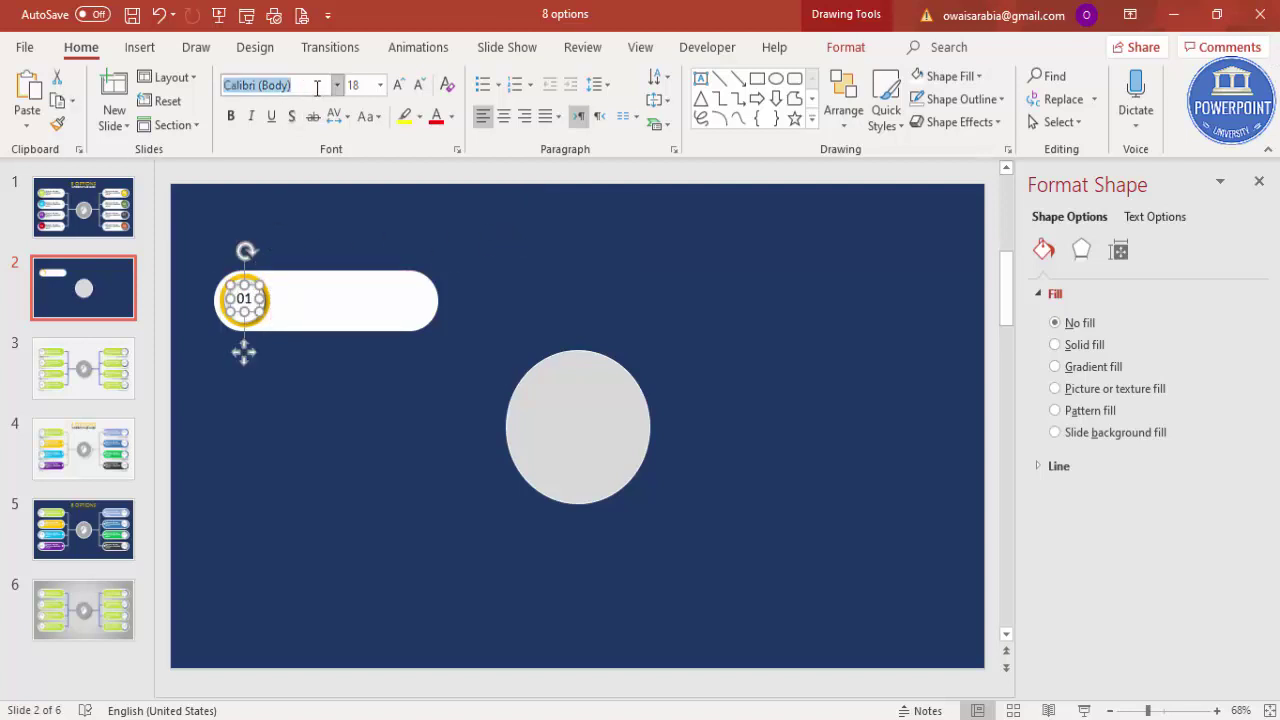
type("Century")
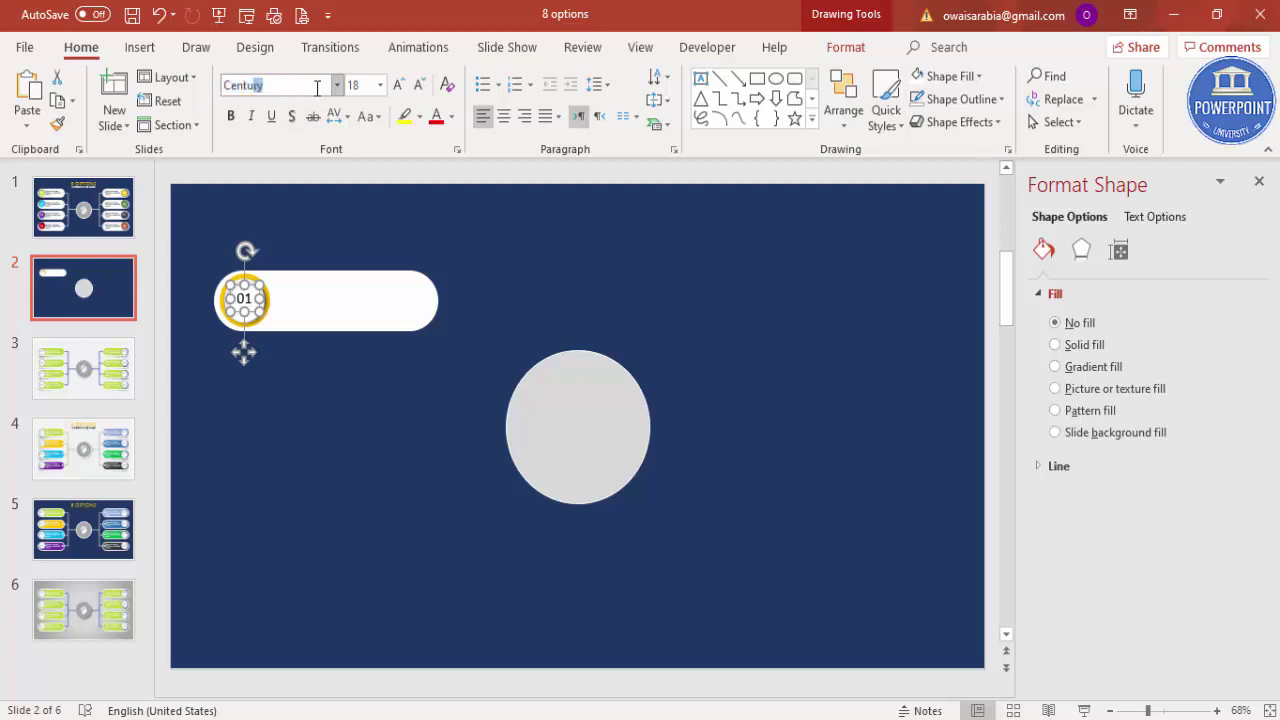
type(" Gothic")
key("Return")
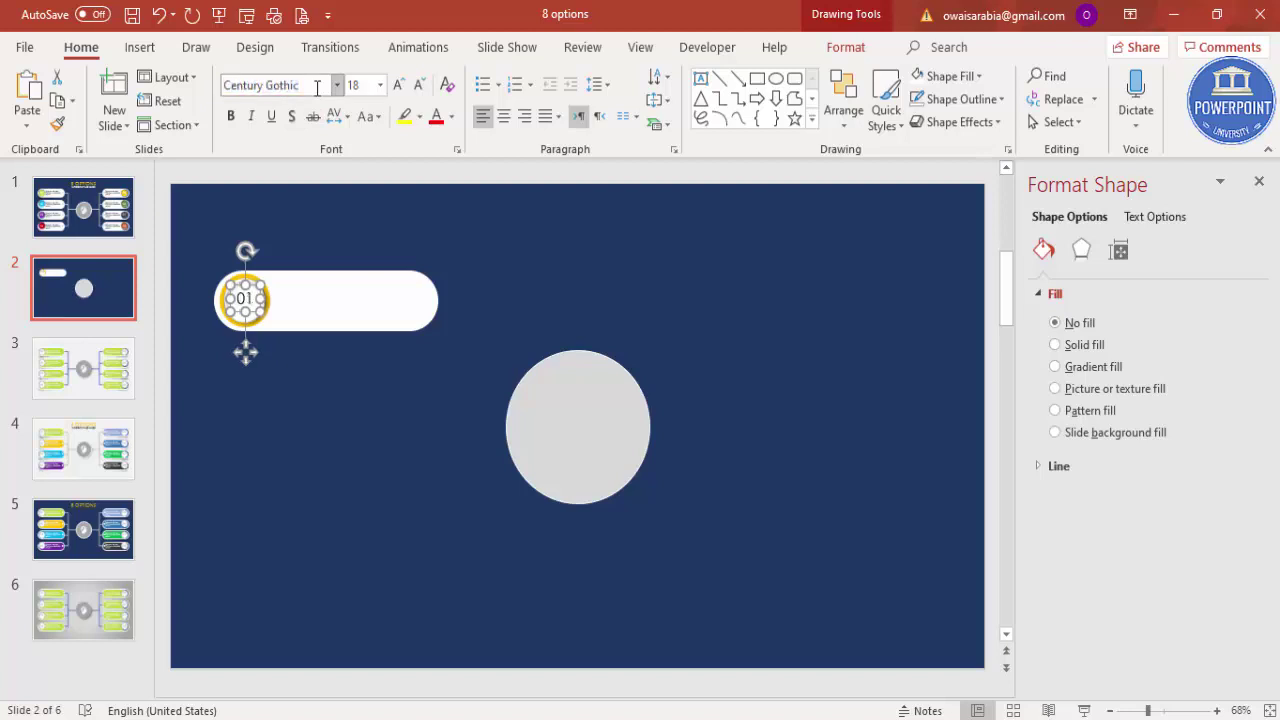
left_click(230, 116)
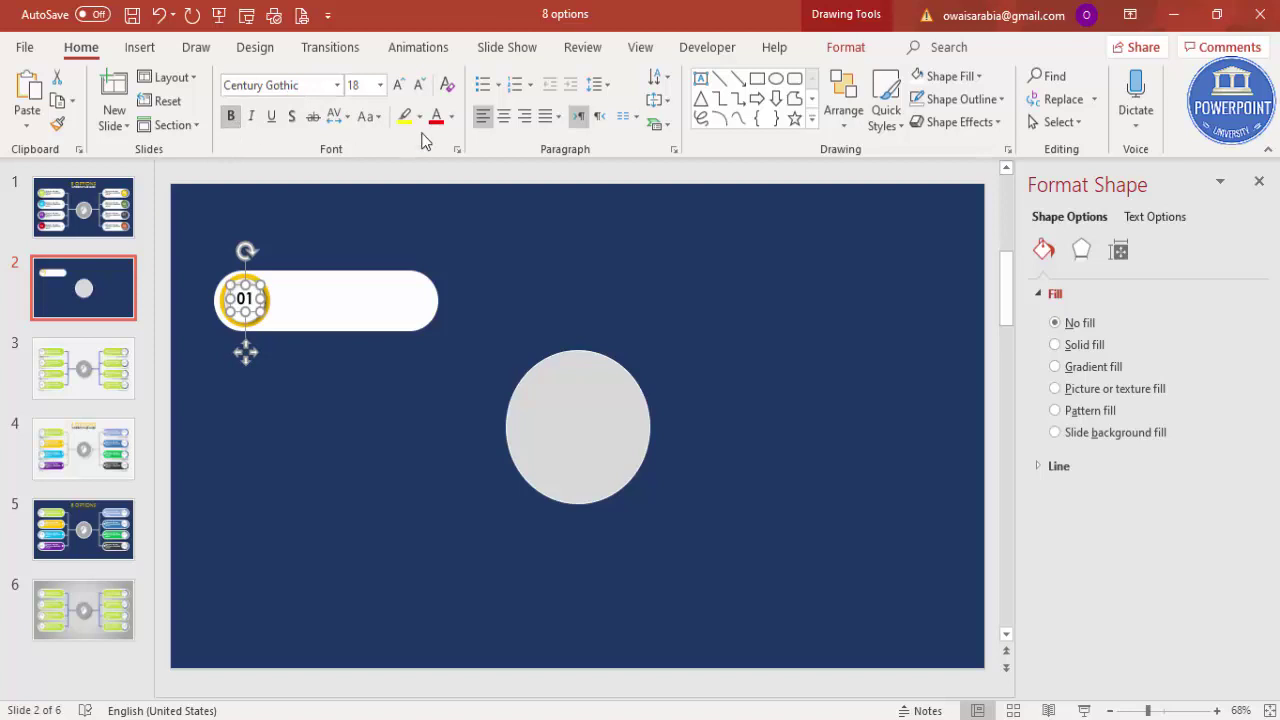
left_click(453, 116)
left_click(467, 274)
key("ctrl+Down")
key("ctrl+Left")
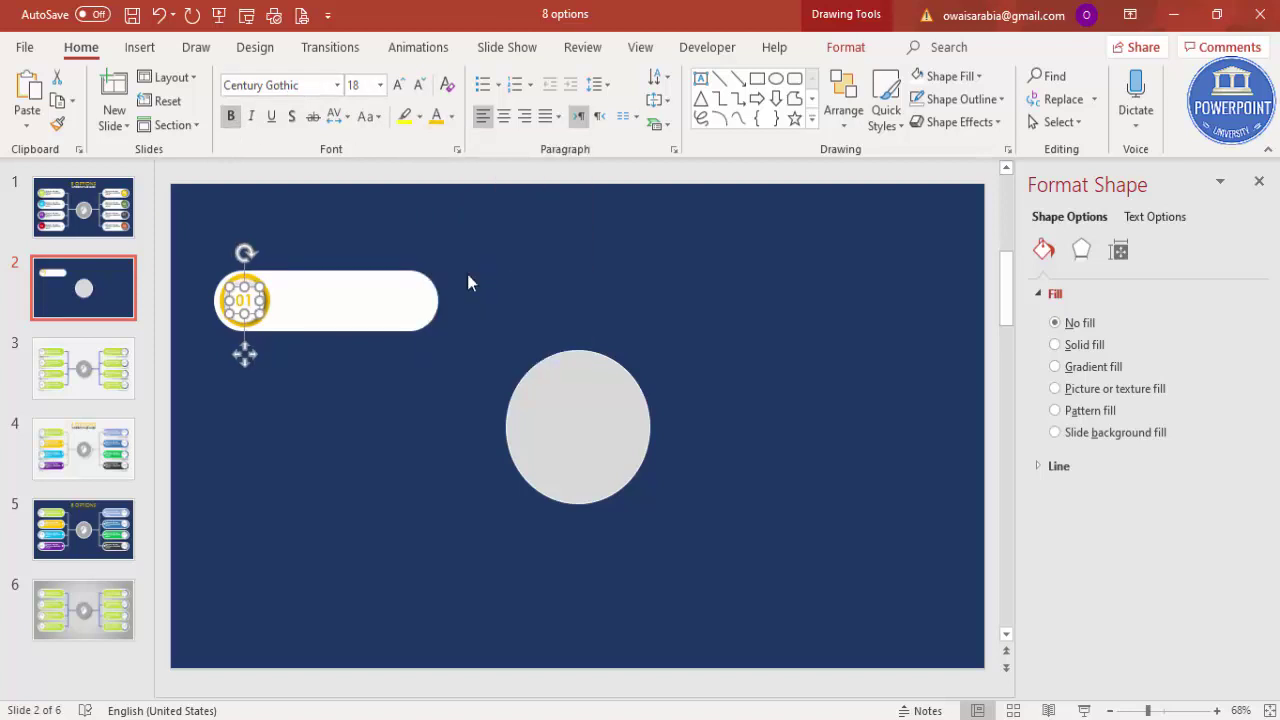
key("ctrl+Down")
left_click(395, 211)
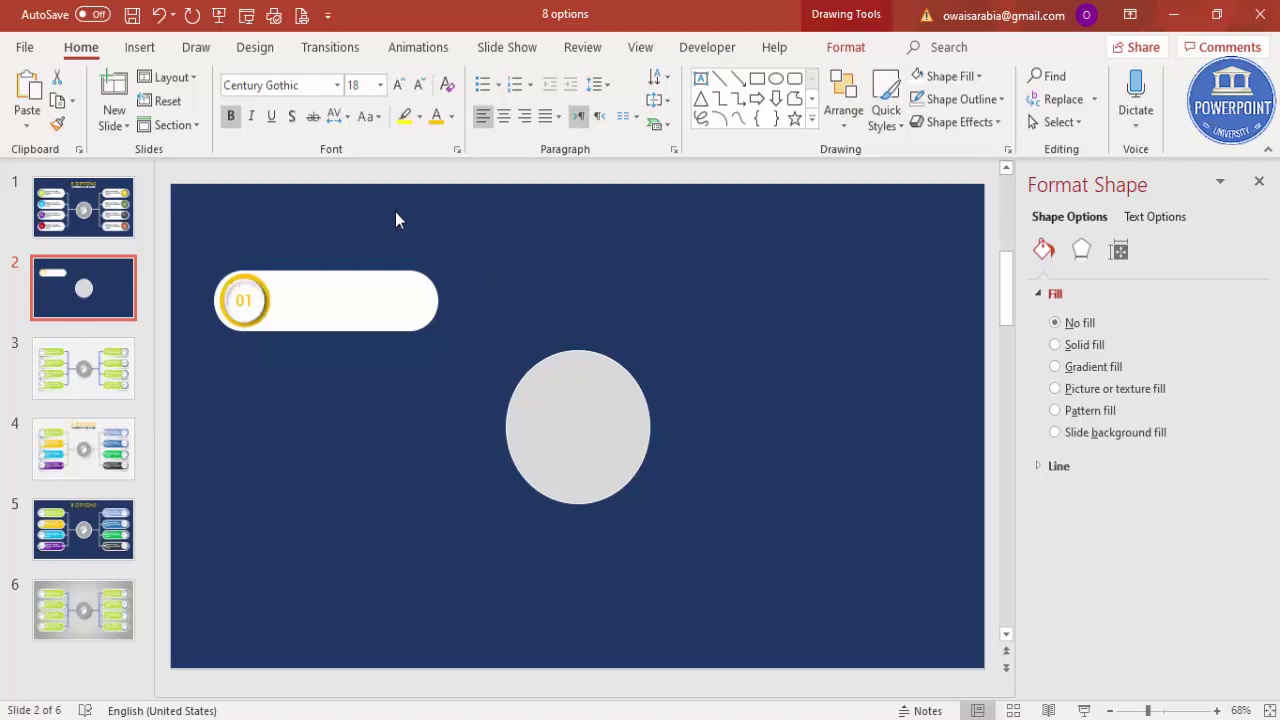
- Add a text box inside the white pill with the 'Add your text' label
left_click(140, 47)
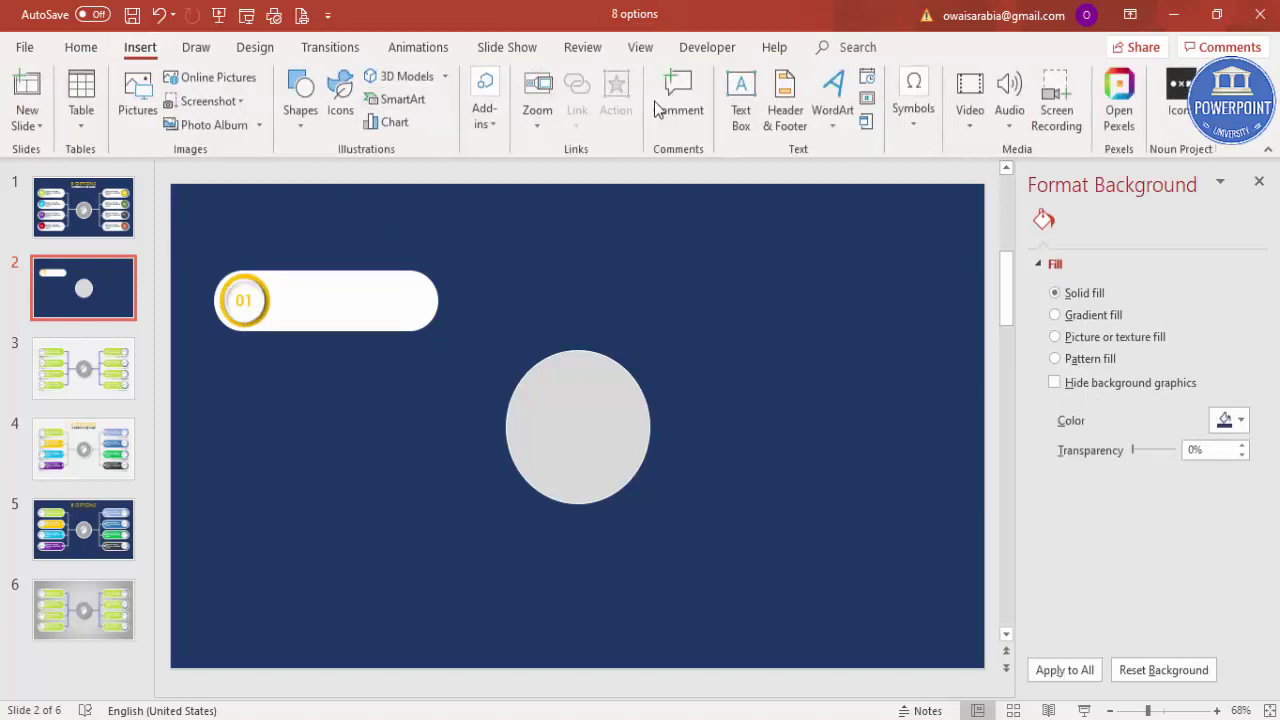
left_click(740, 100)
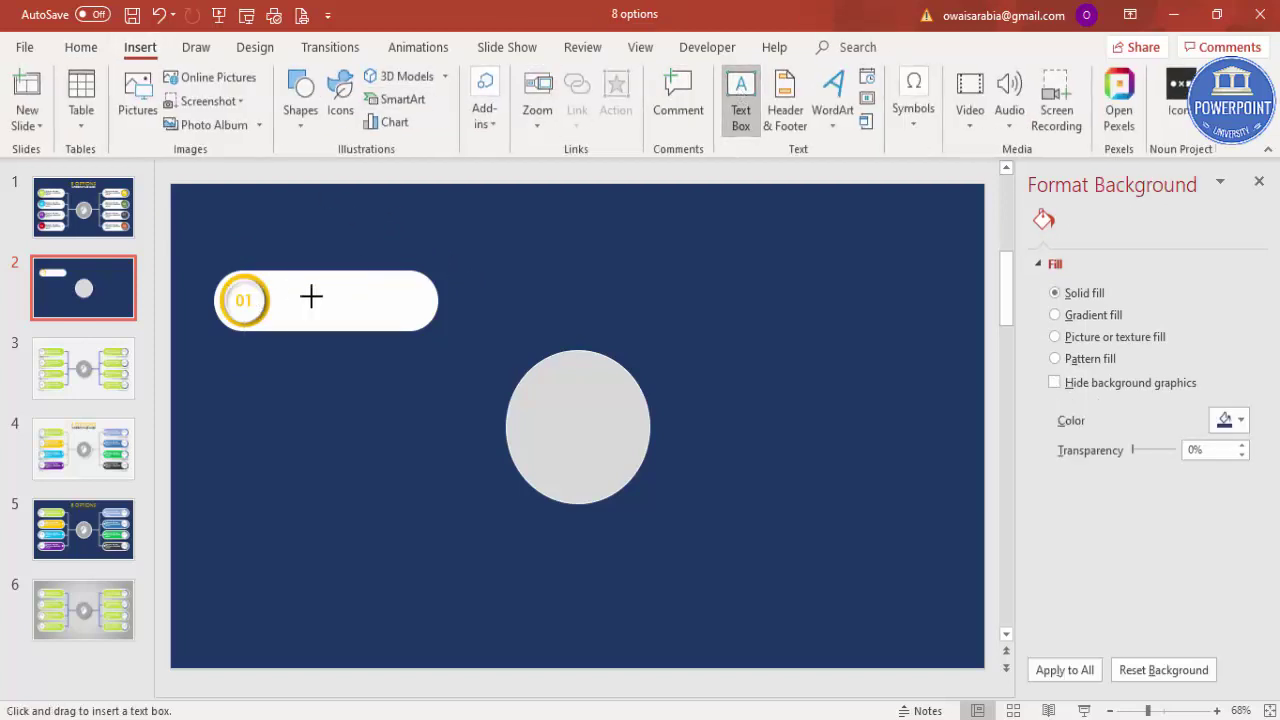
left_click_drag(283, 287, 412, 313)
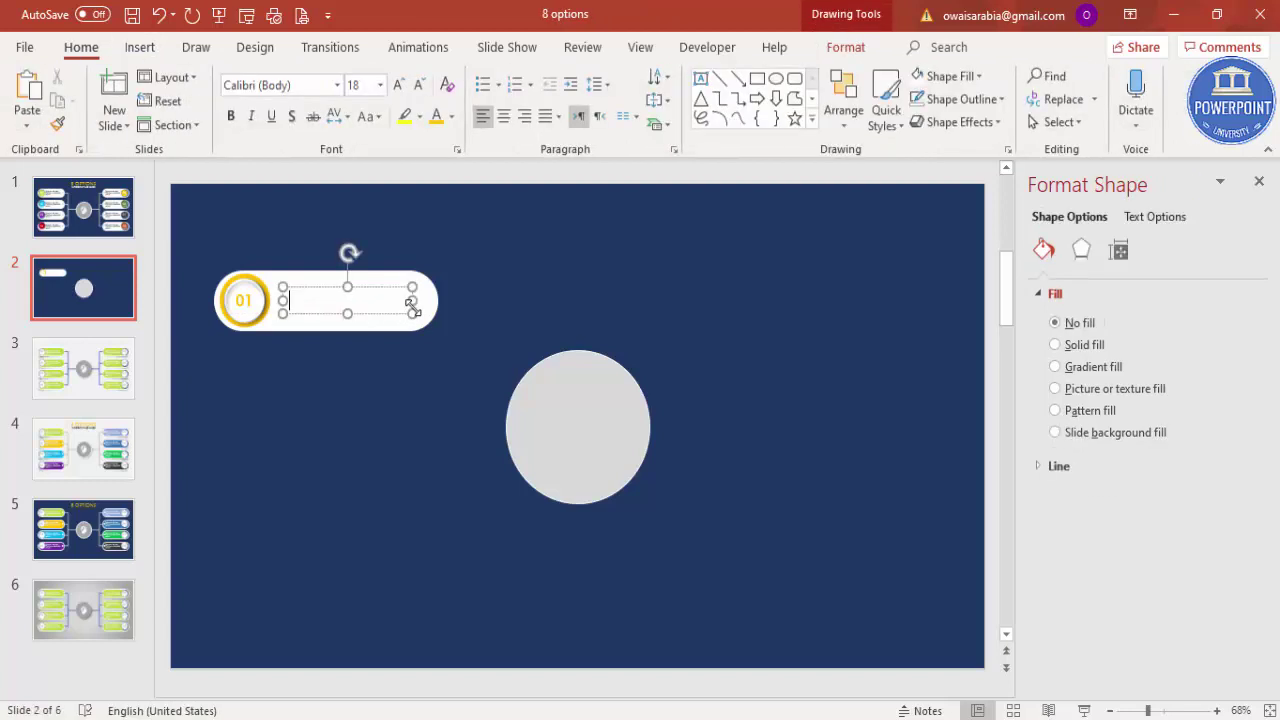
type("Add your text")
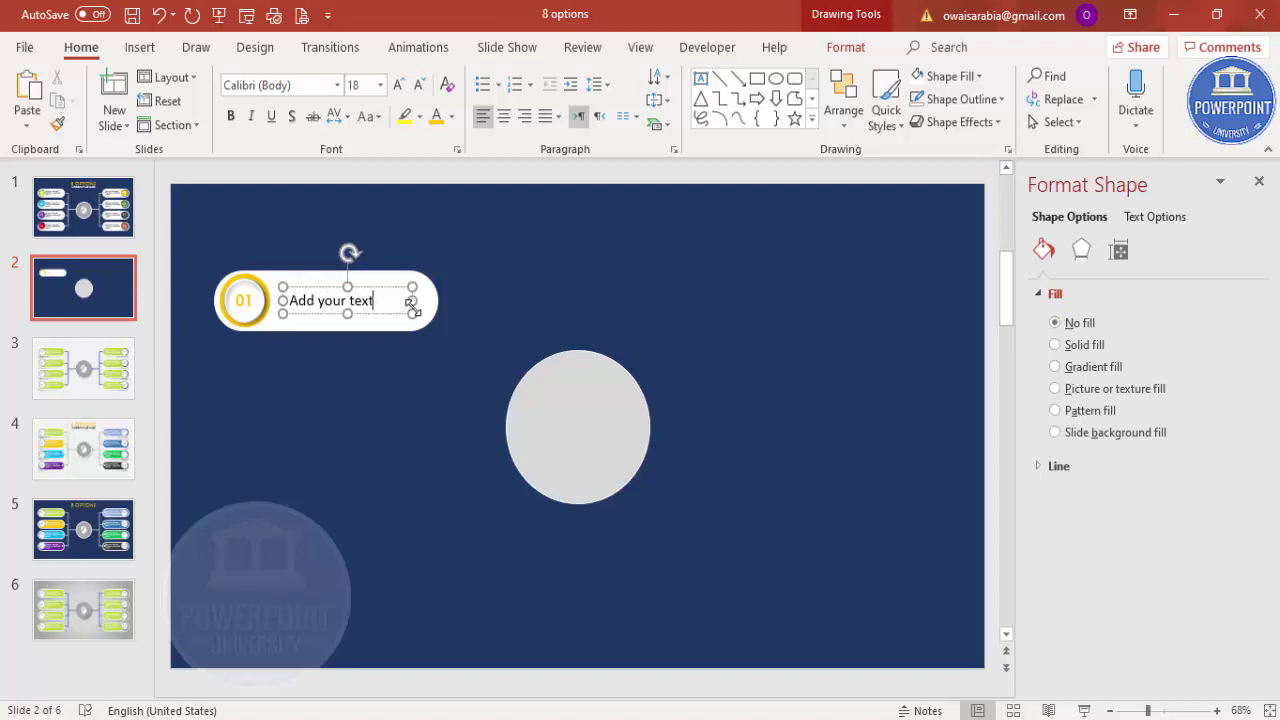
- Set the label to 14-point Century Gothic and move it beside the 01 marker
left_click(350, 287)
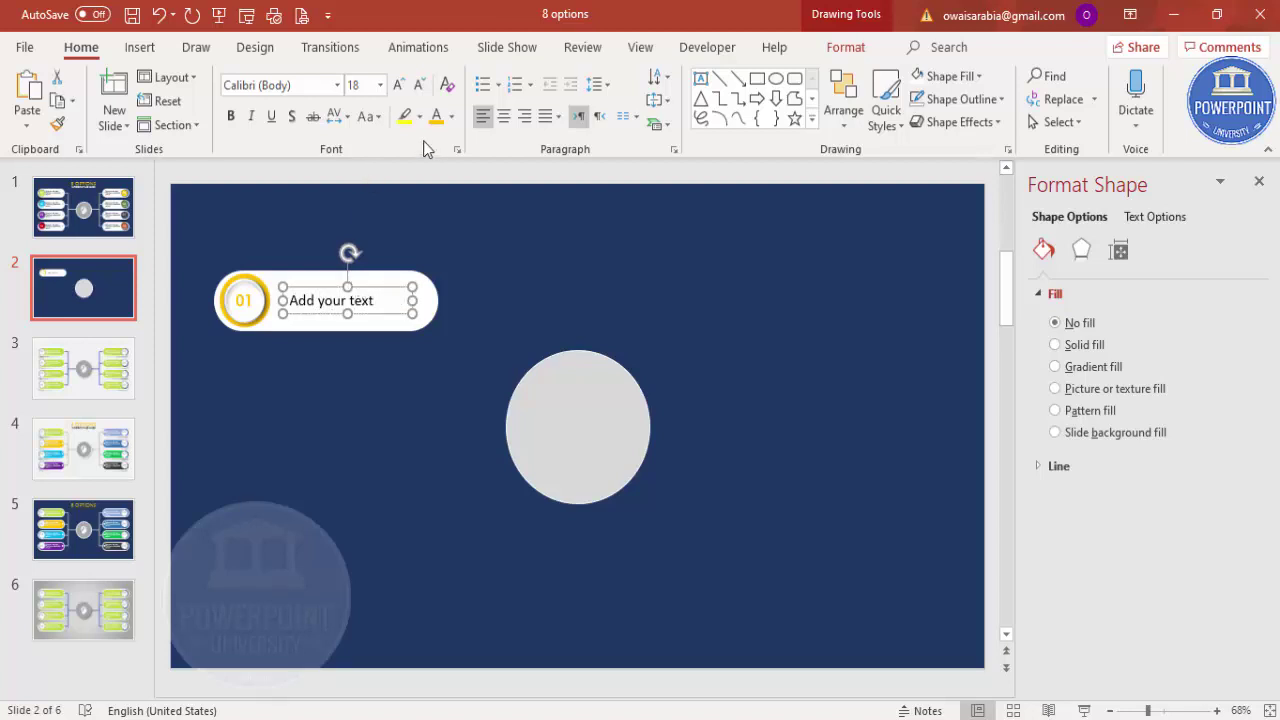
left_click(307, 84)
type("Cent")
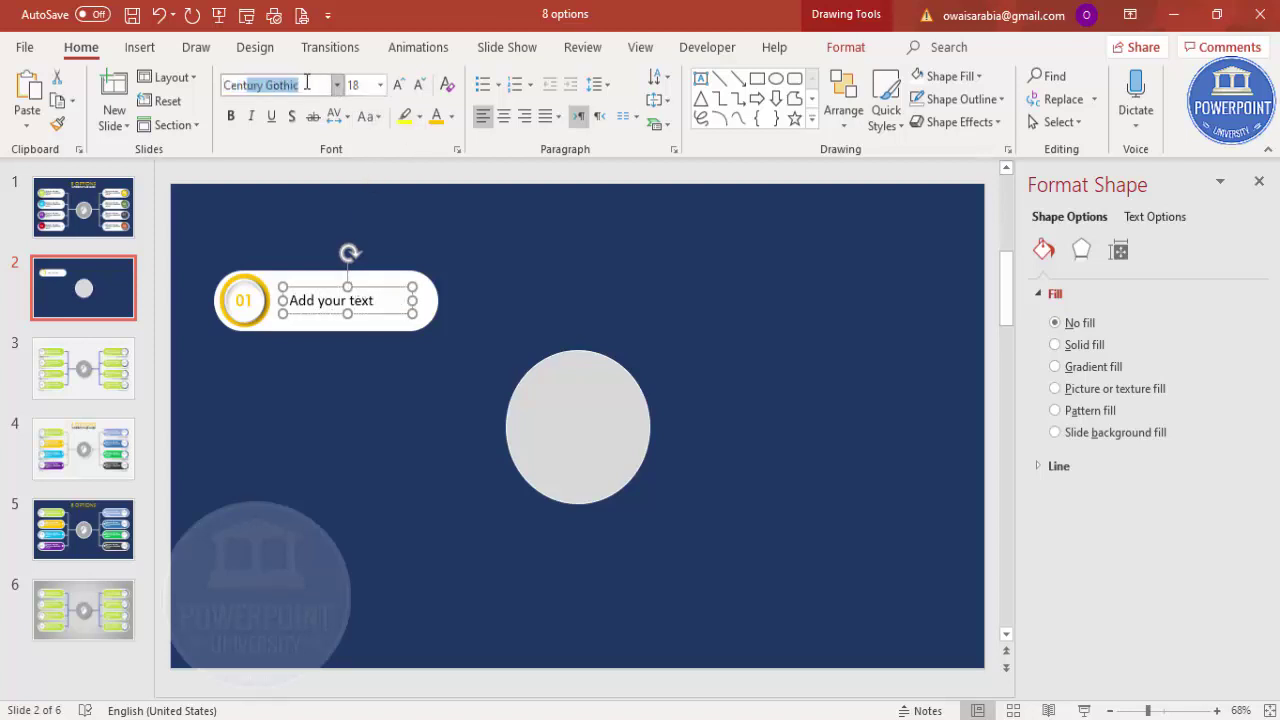
type("ury")
key("Return")
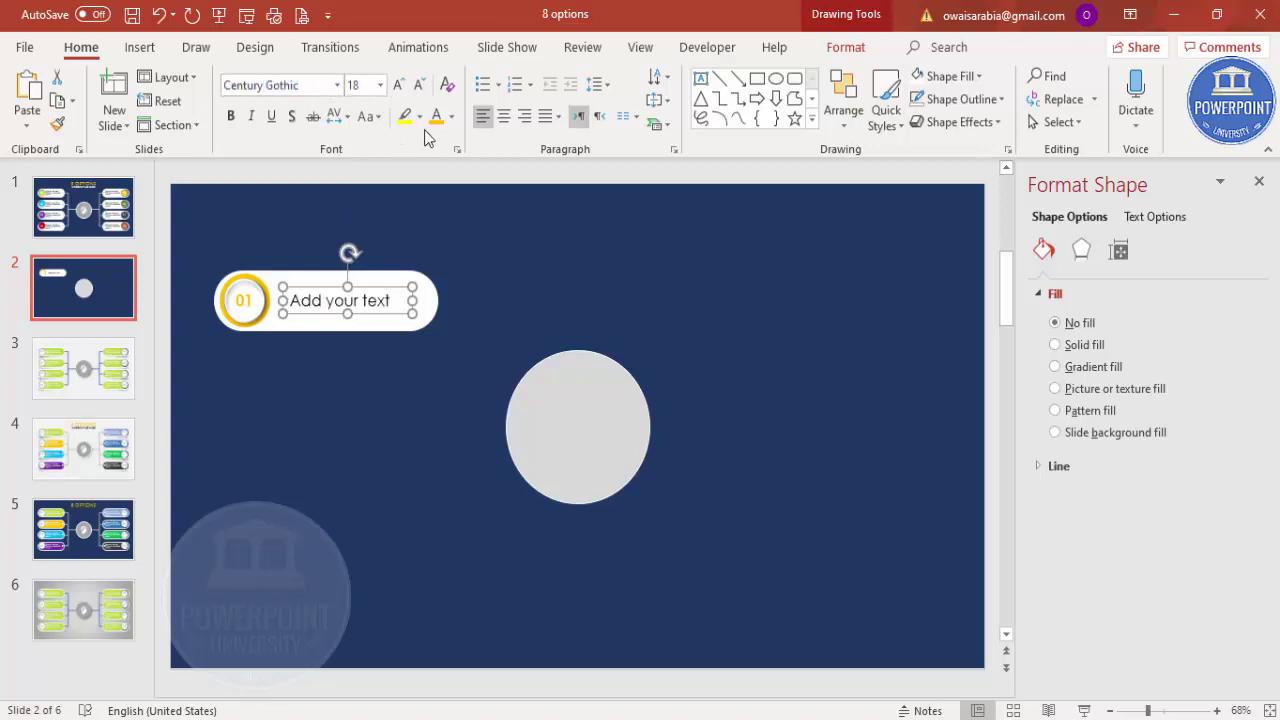
left_click(418, 85)
left_click(418, 85)
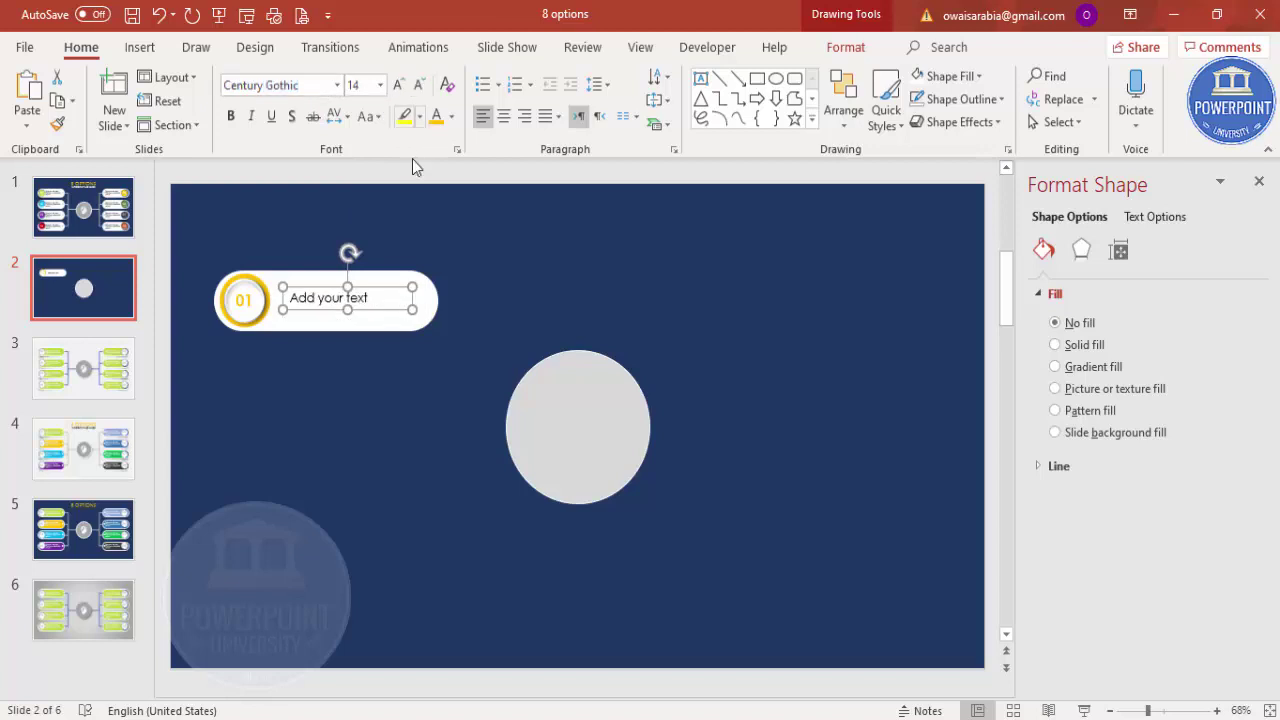
left_click_drag(406, 290, 377, 291)
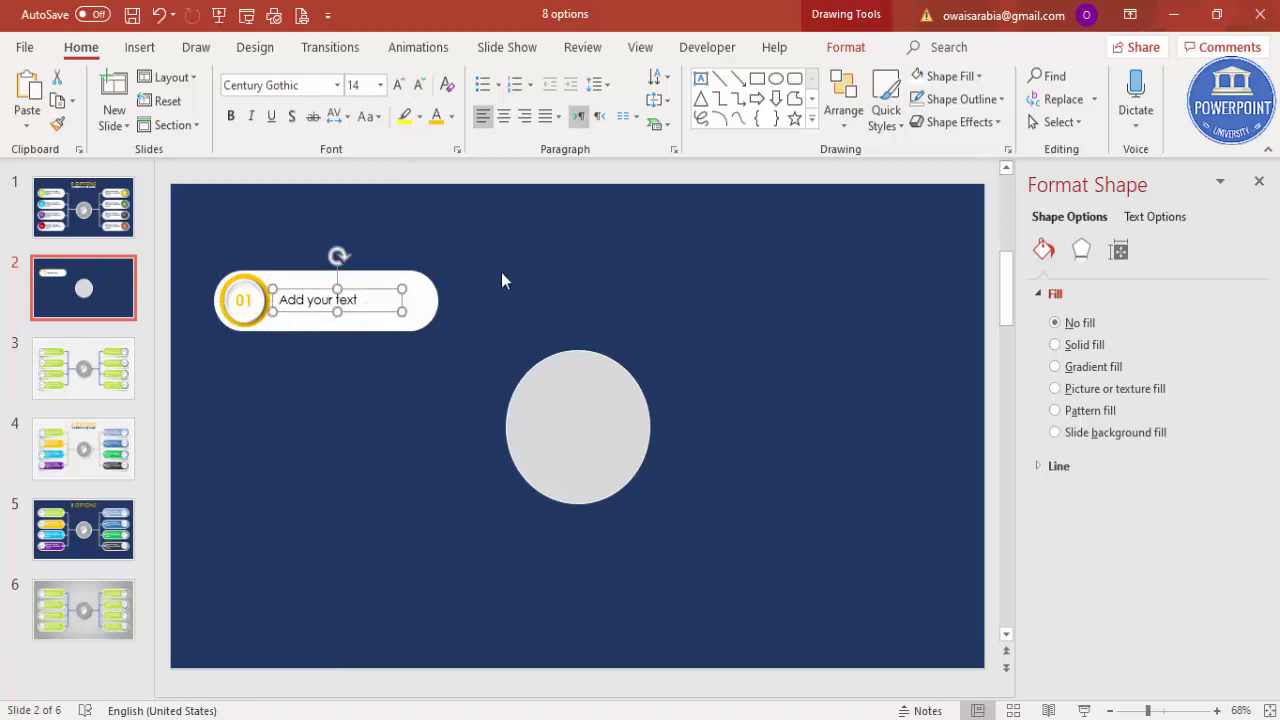
left_click(439, 287)
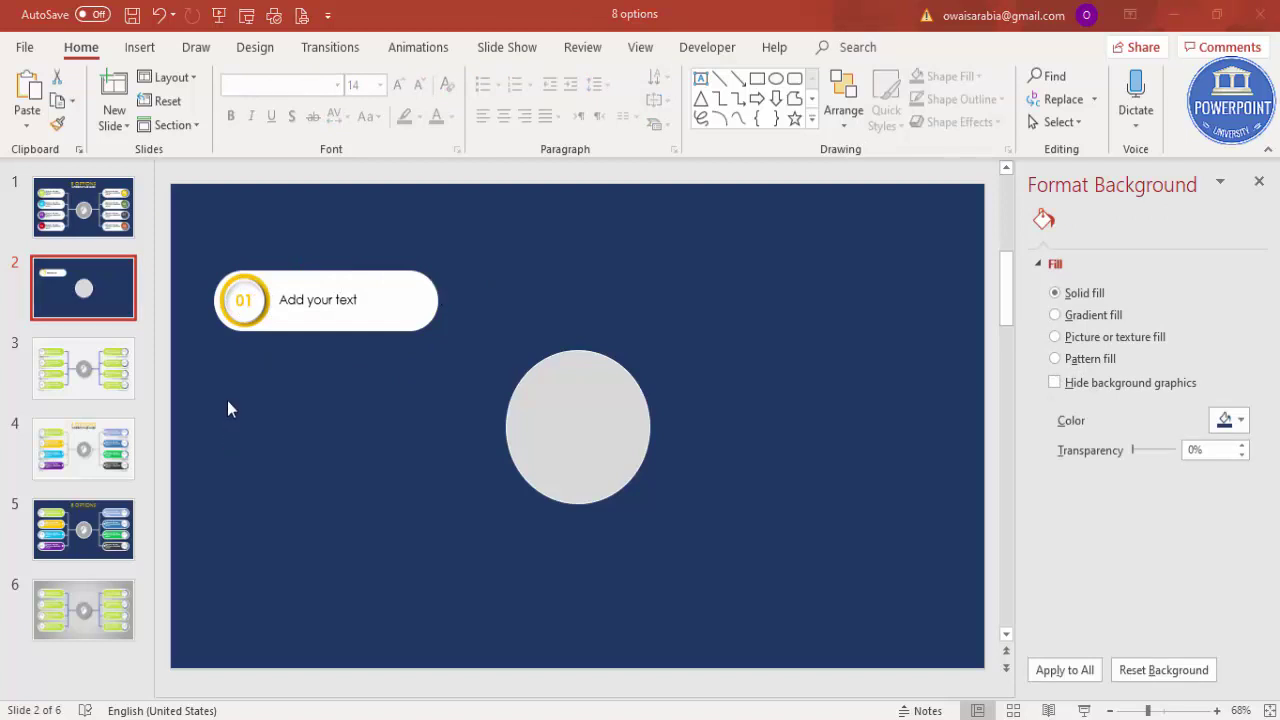
- Move the marker circle out below the pill and fill it gold
left_click(251, 292)
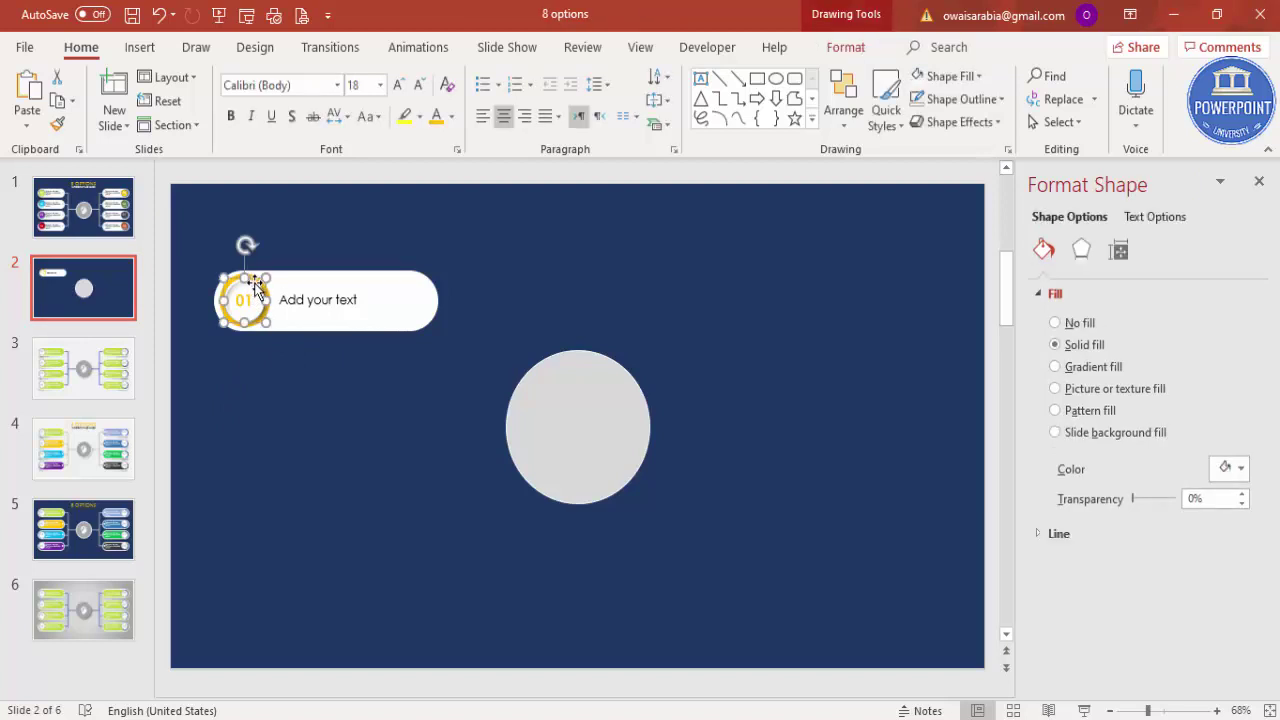
left_click_drag(256, 287, 276, 364)
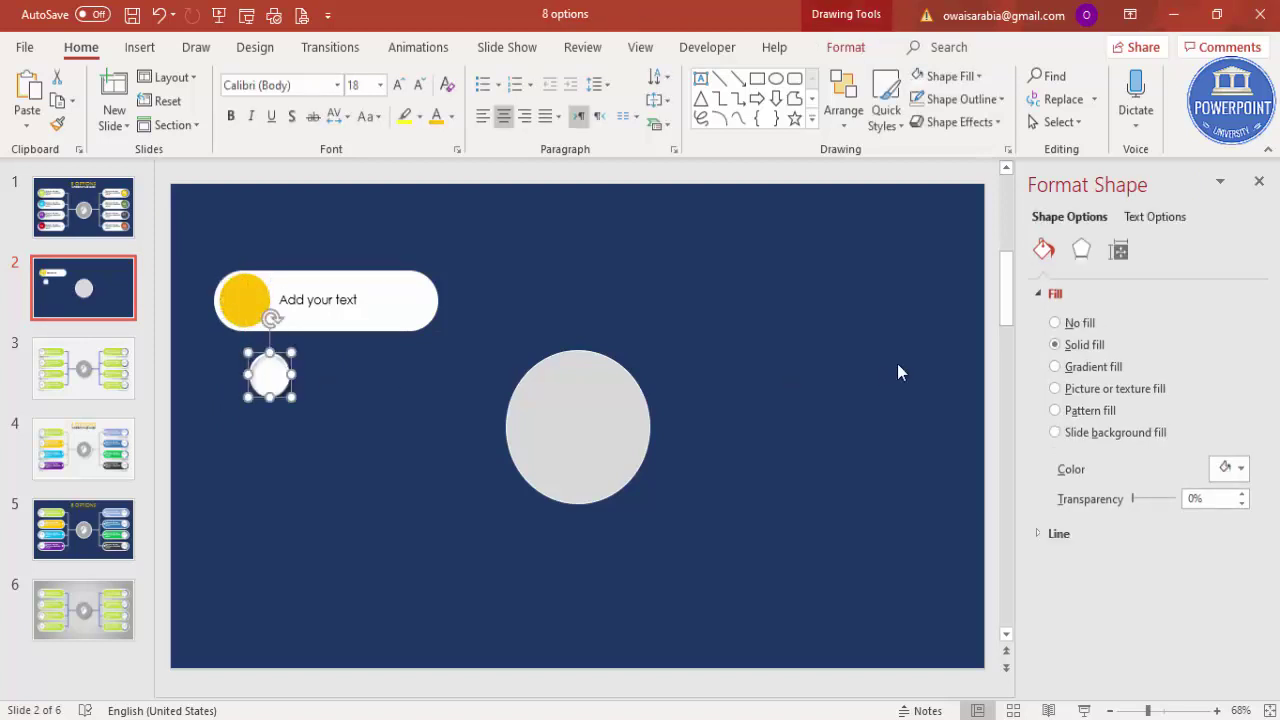
left_click(846, 47)
left_click(483, 105)
left_click(476, 77)
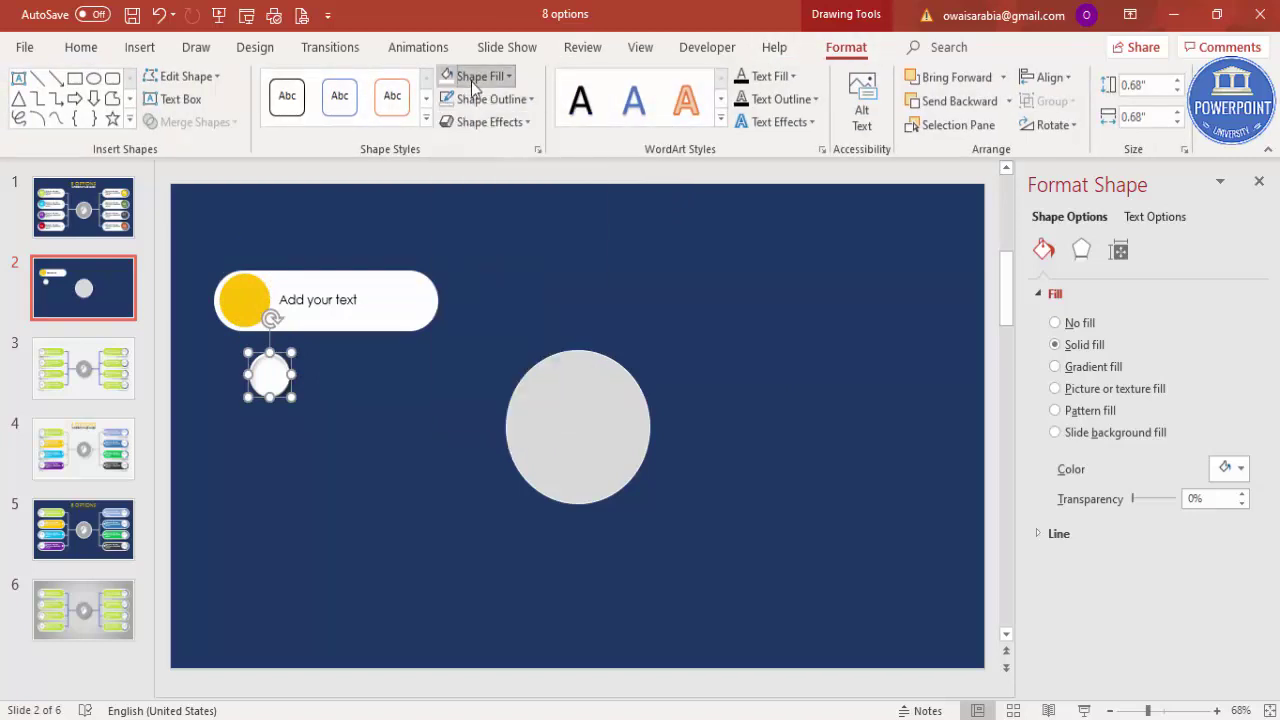
left_click(476, 77)
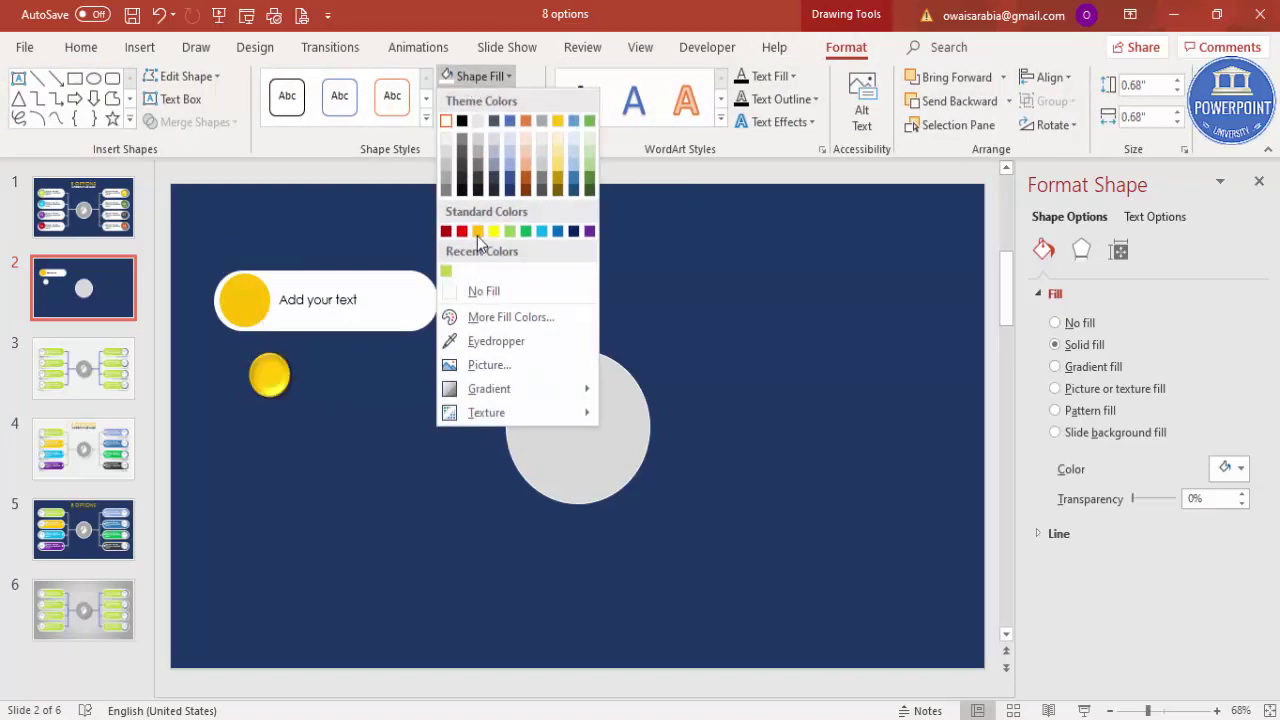
left_click(477, 233)
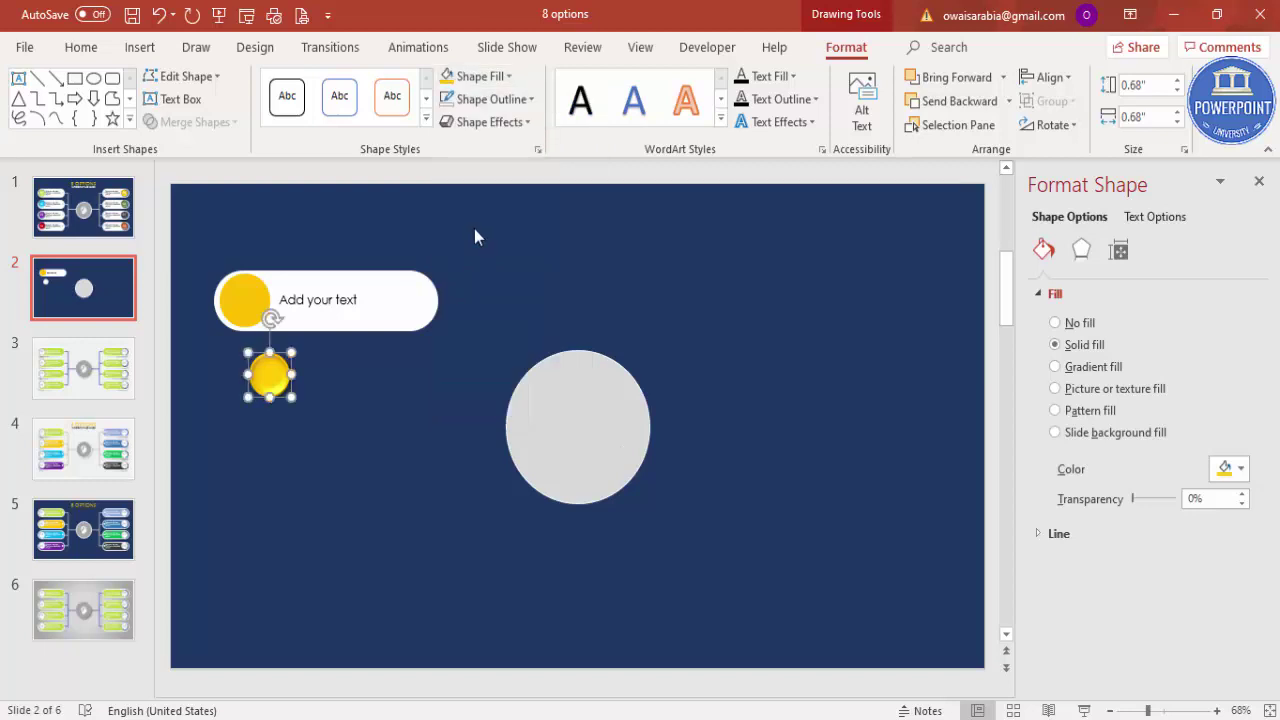
- Move the 01 number beside the new gold circle and make it white
left_click(263, 302)
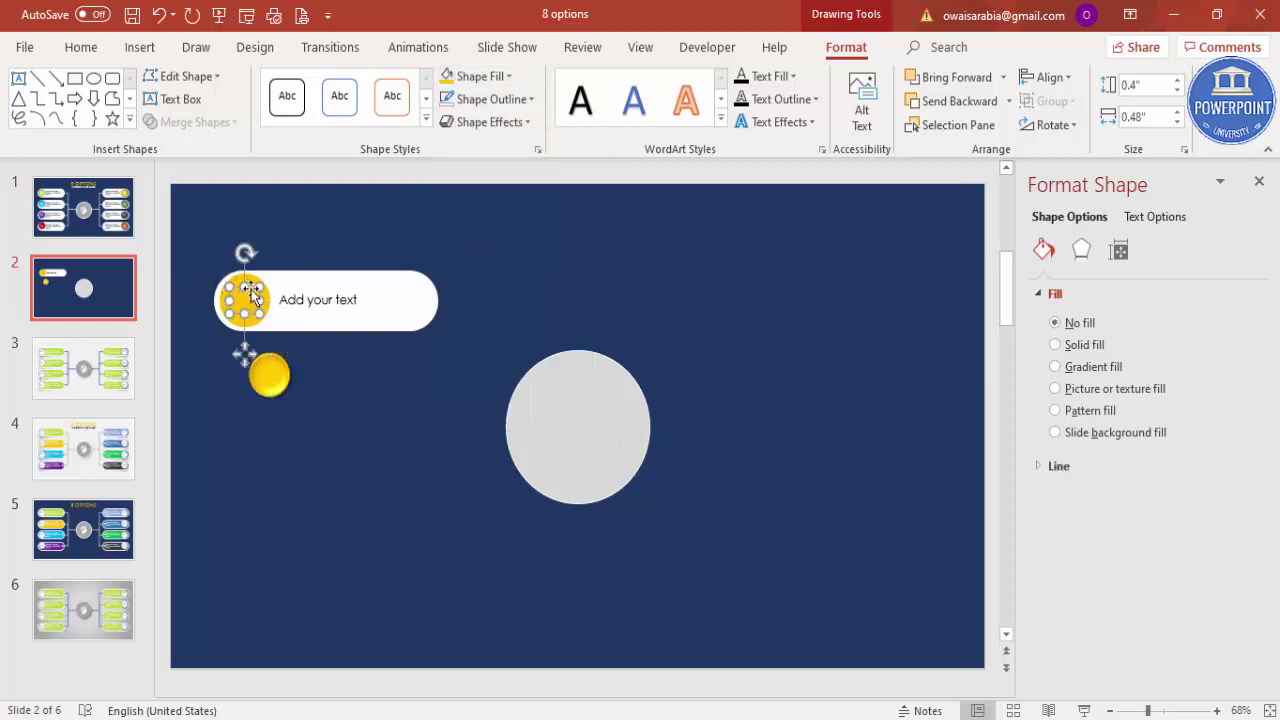
left_click_drag(252, 295, 318, 366)
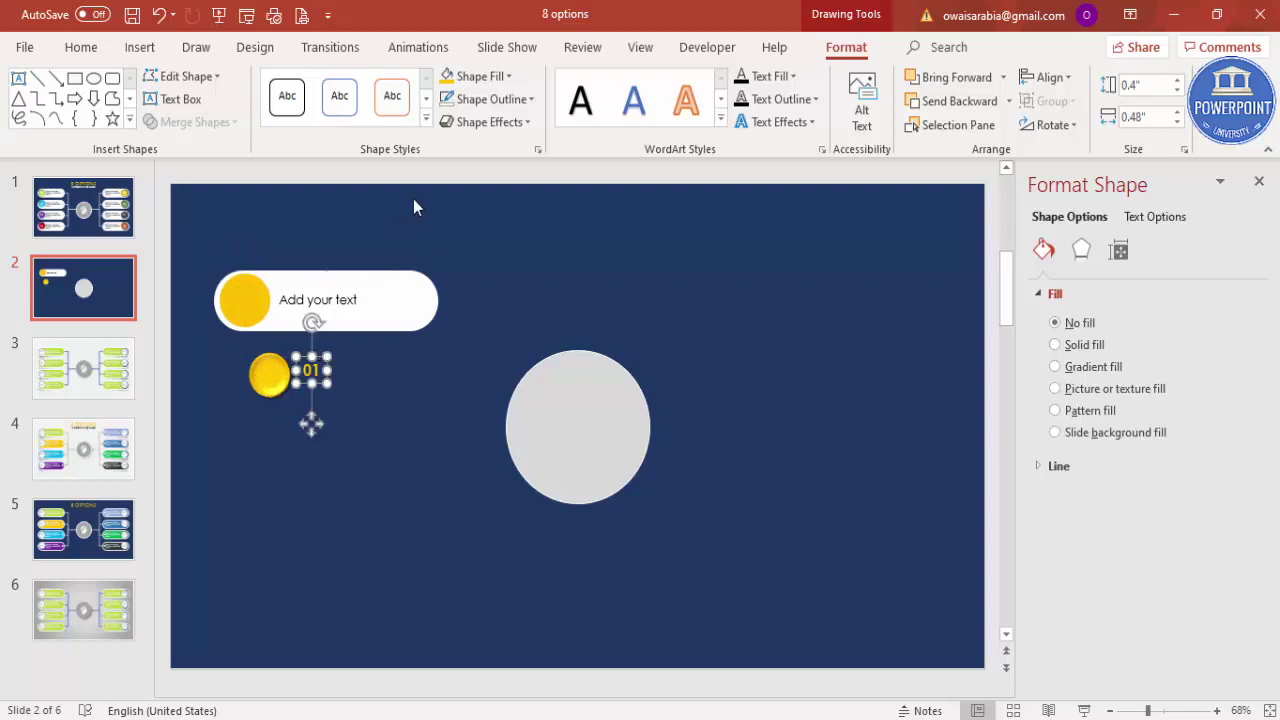
left_click(92, 50)
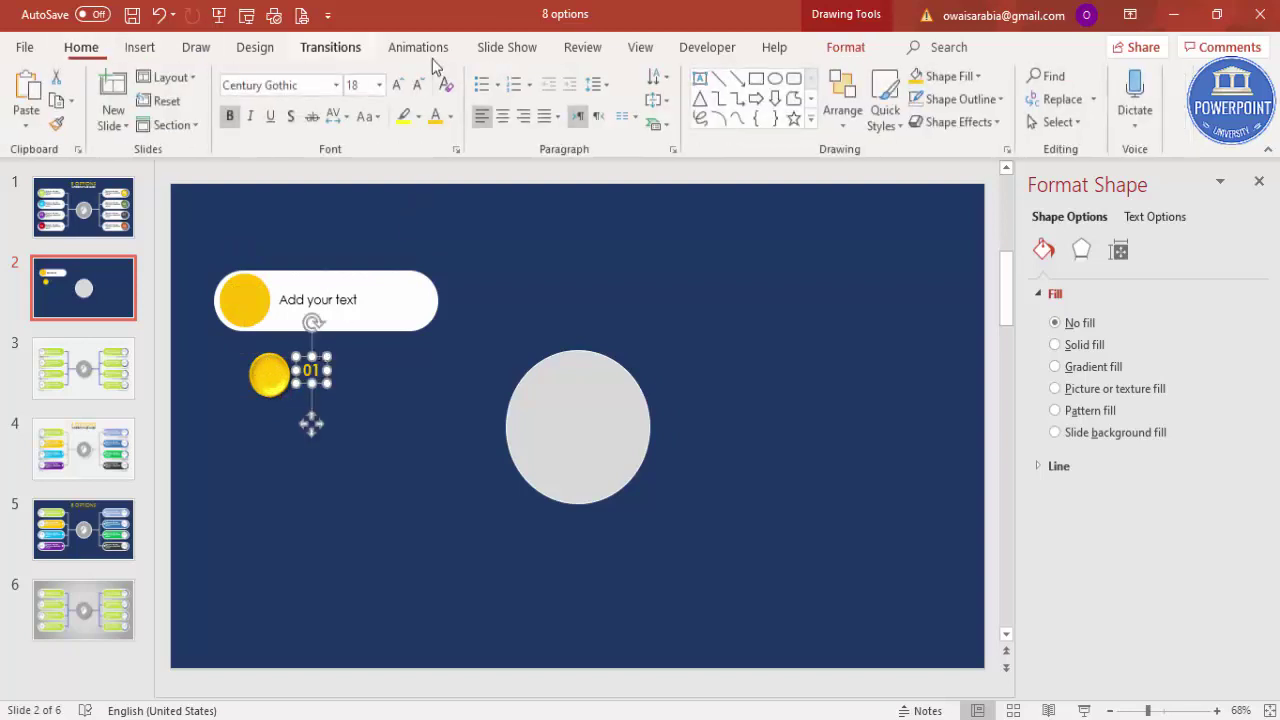
left_click(452, 117)
left_click(438, 168)
- Delete the old gold circle and move the new gold circle into the pill's left end
left_click(250, 301)
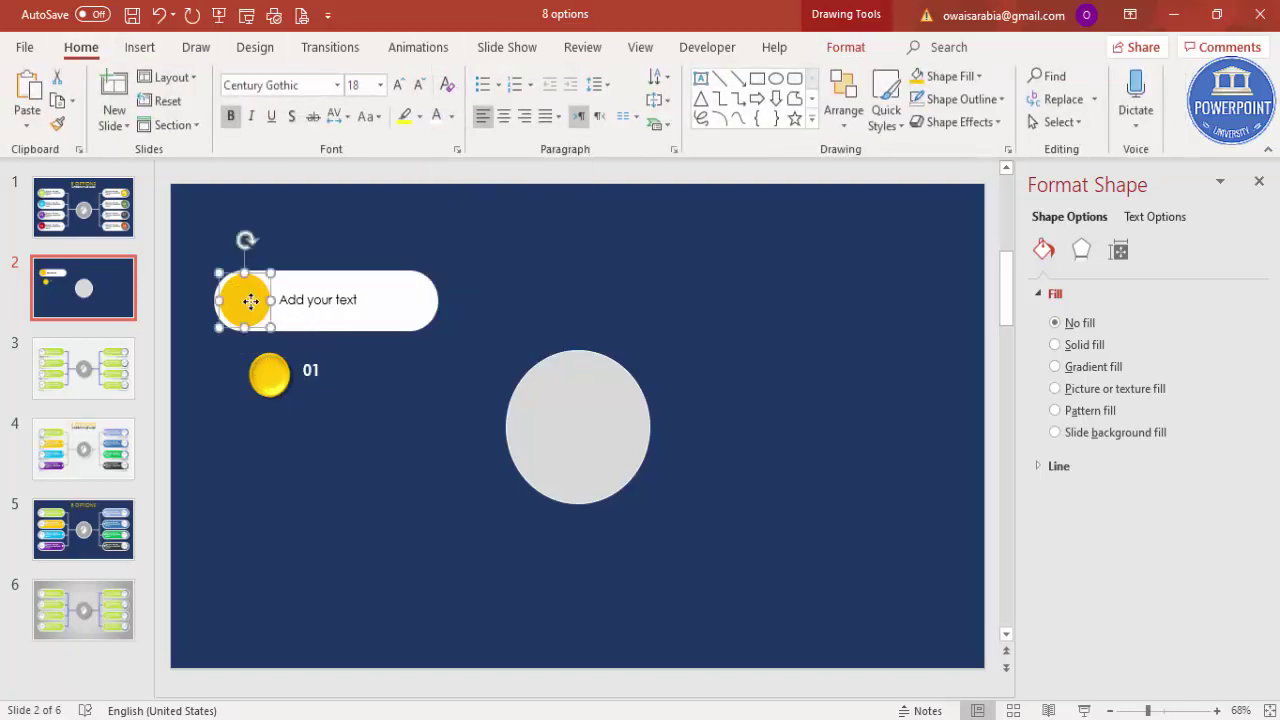
key("Delete")
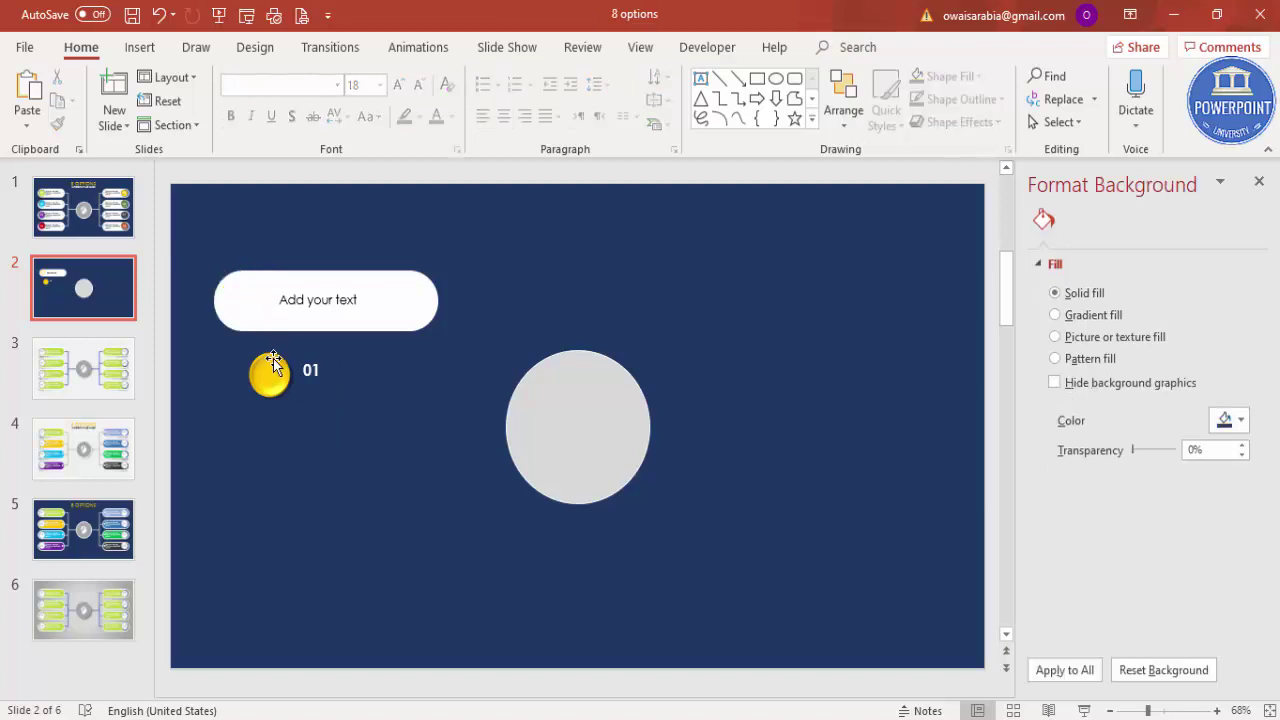
left_click_drag(273, 362, 242, 292)
left_click(315, 365)
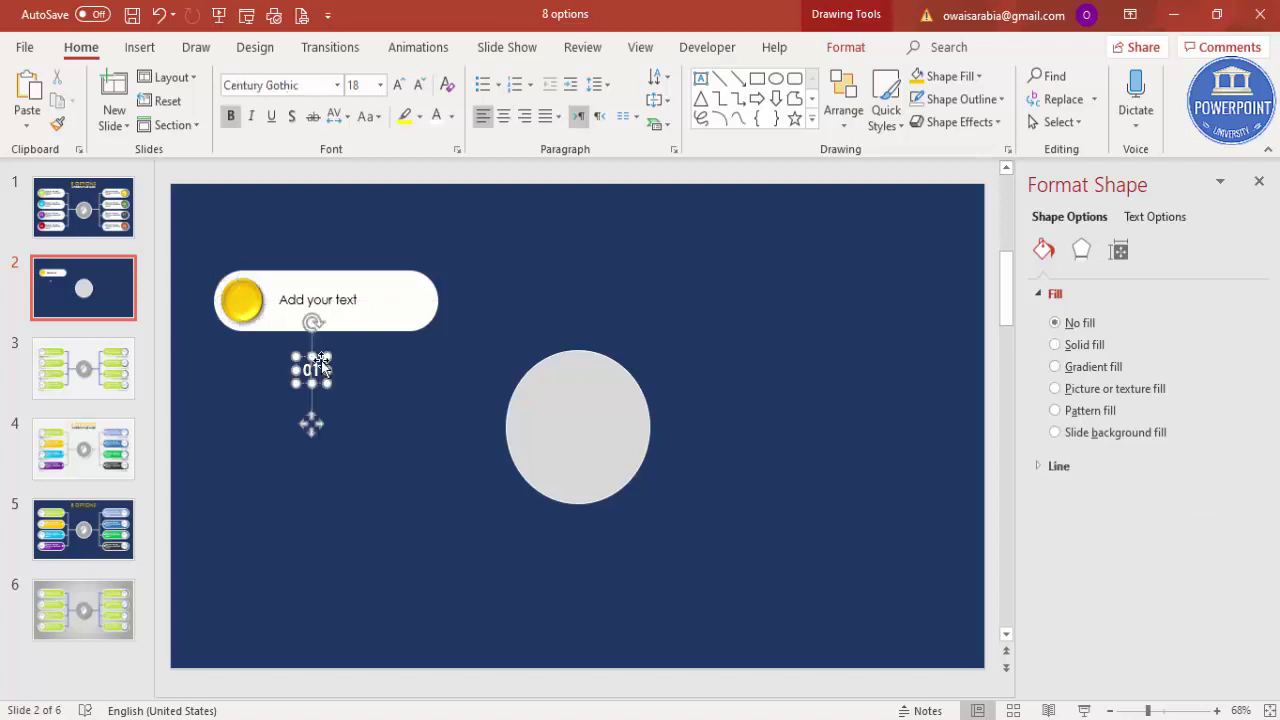